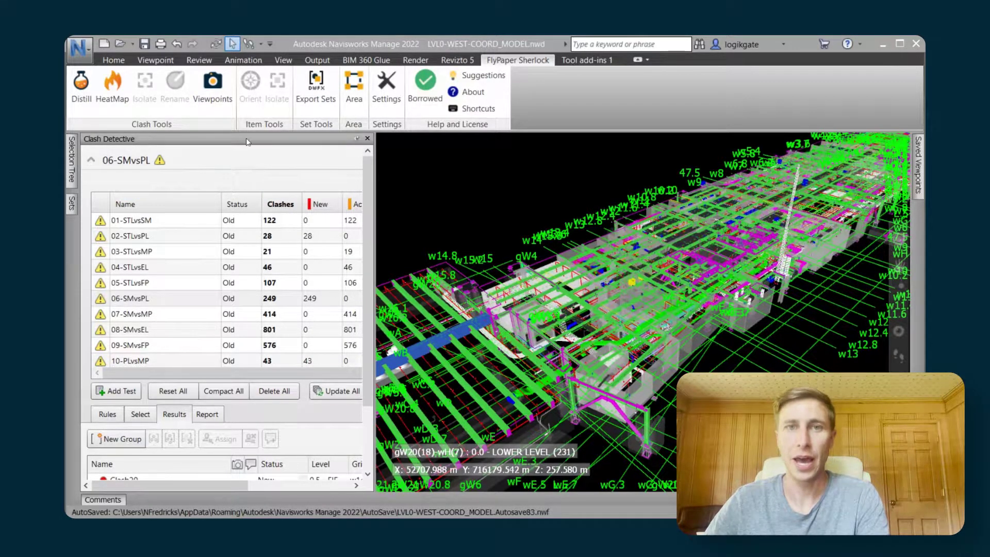
Pin the Saved Viewpoints panel open beside the LVL0-WEST-COORD_MODEL 3D view
mouse_move(917, 164)
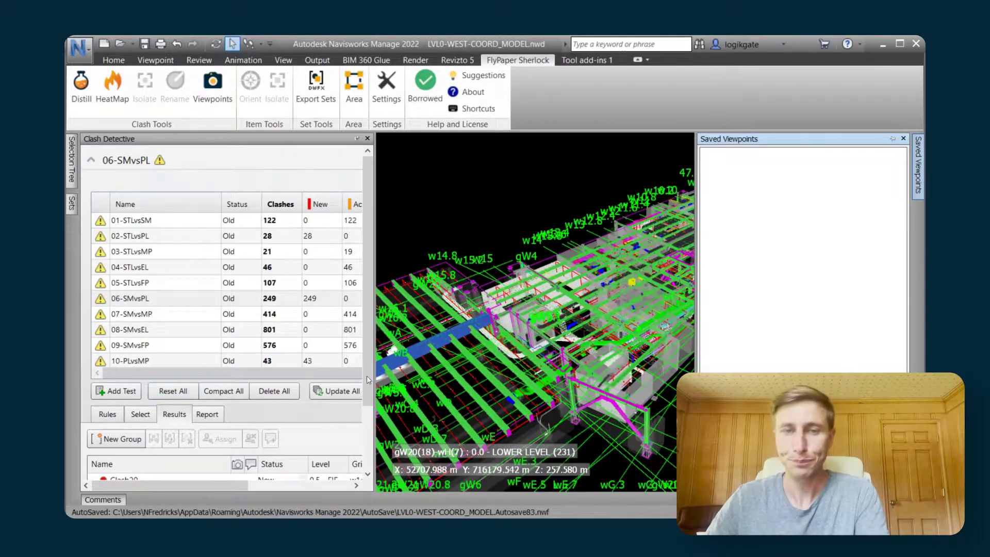
drag(371, 186, 369, 209)
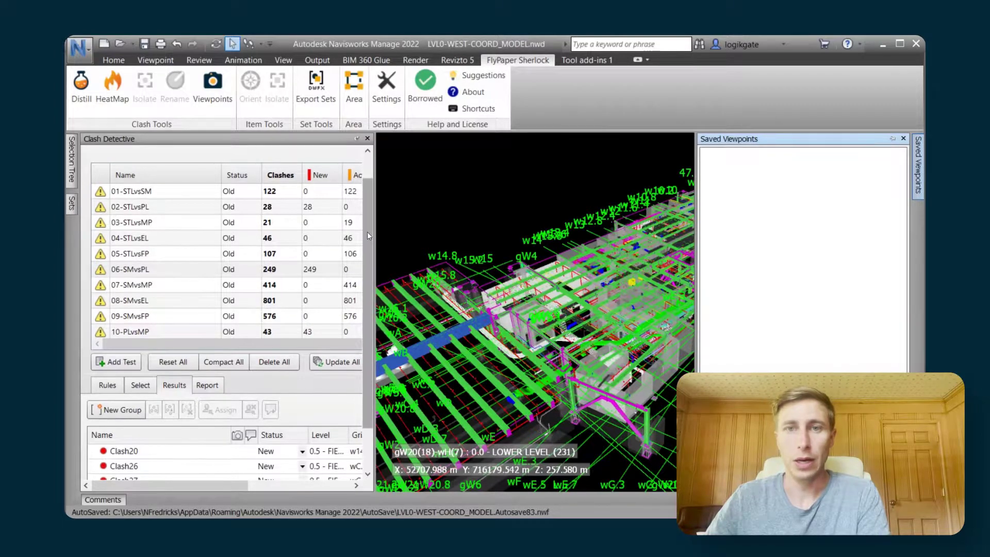
scroll(367, 231, up, 2)
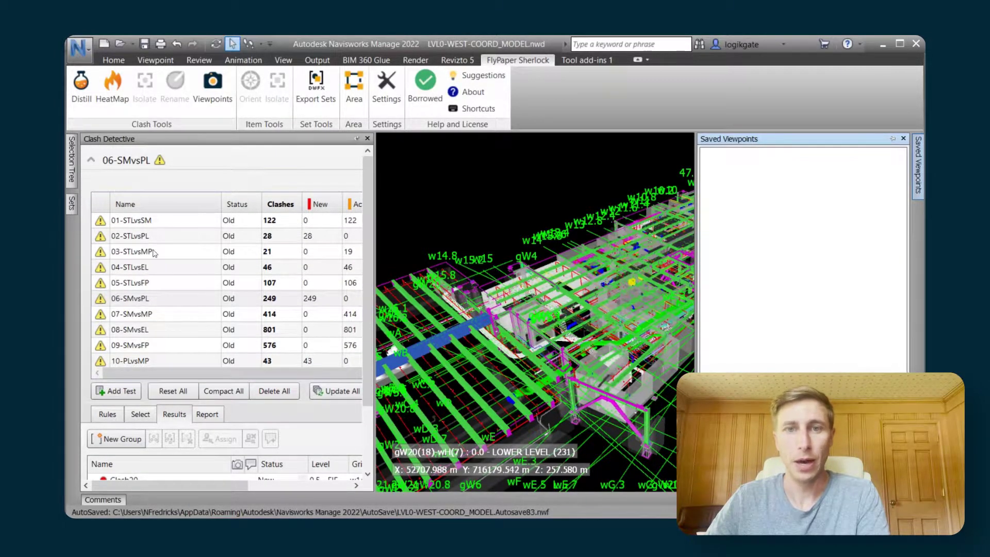
Distill all ten clash tests into groups, cutting 06-SMvsPL from 249 to 67 clashes
click(78, 99)
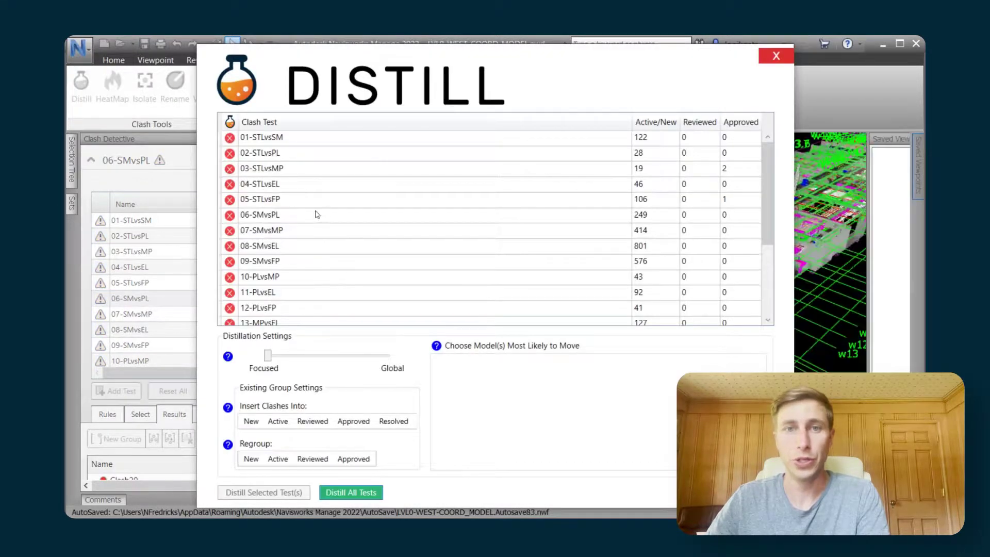
click(316, 207)
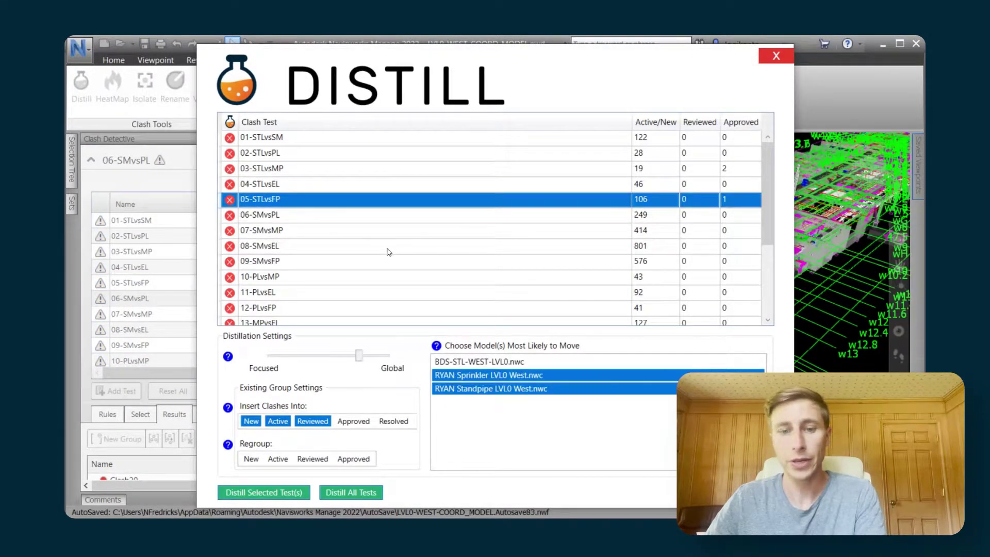
key(ctrl+a)
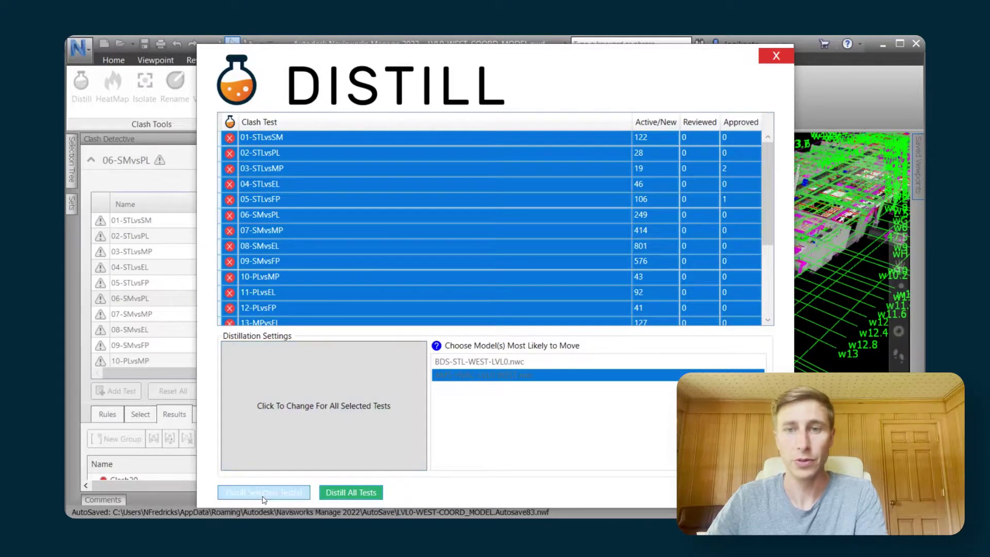
click(538, 448)
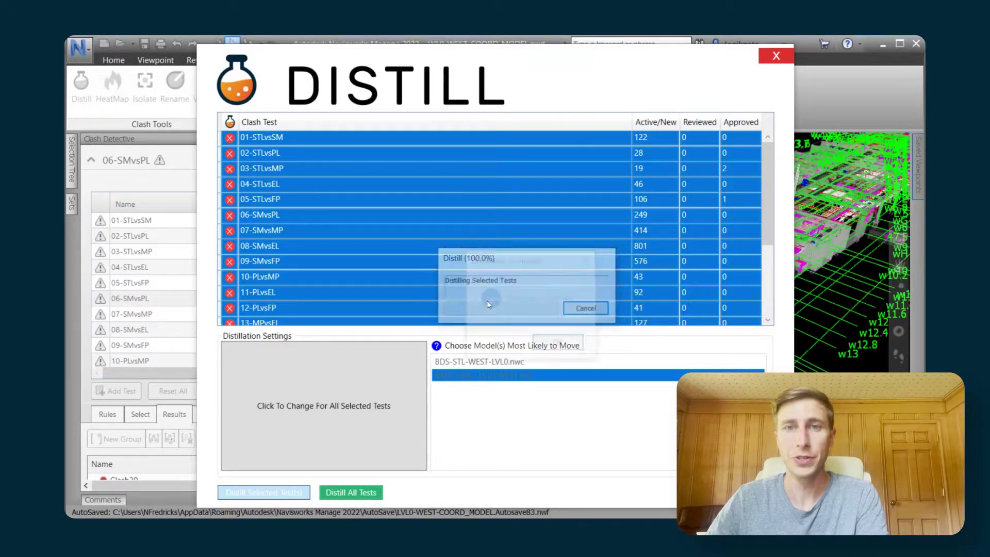
click(559, 344)
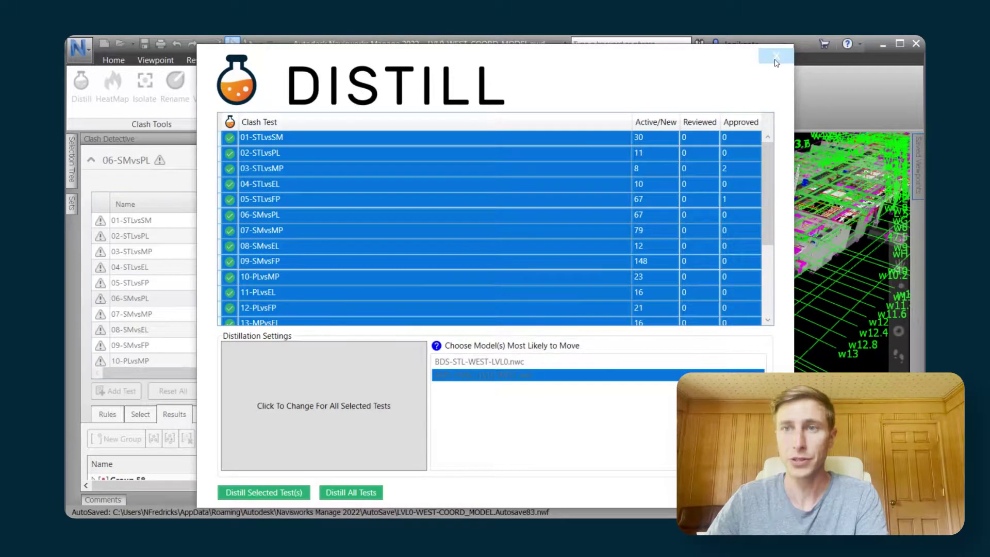
click(776, 57)
Select the 06-SMvsPL clash test and turn on Dim Other
scroll(183, 334, down, 2)
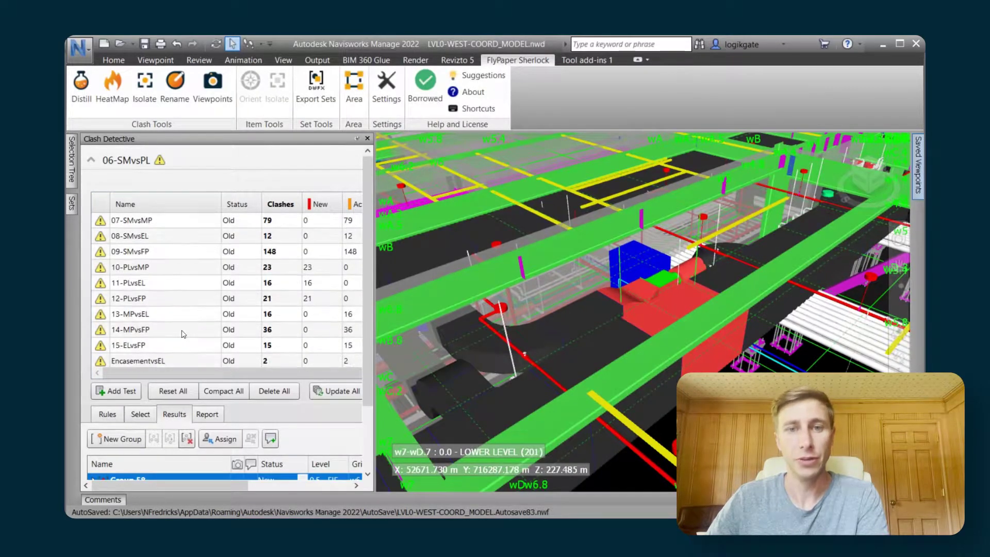
scroll(288, 351, down, 2)
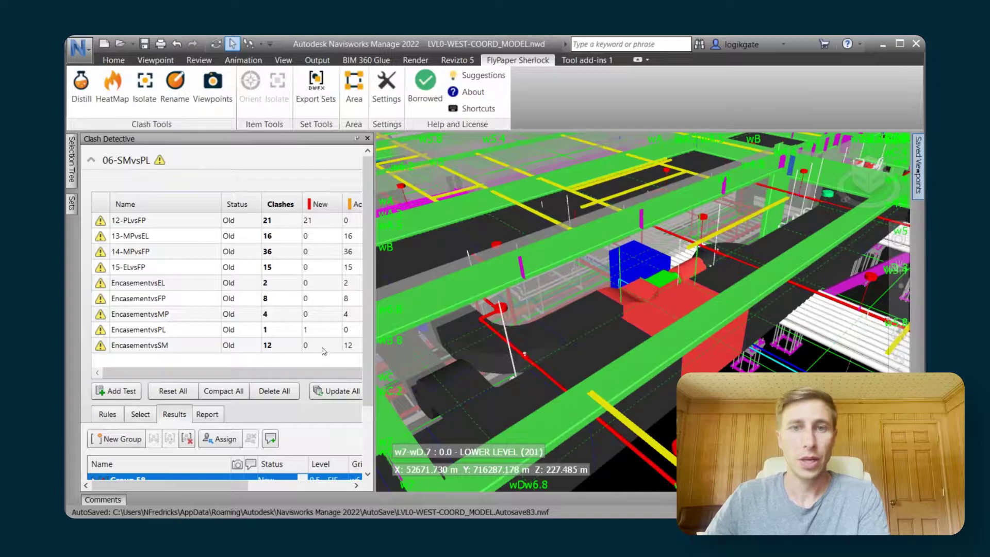
mouse_move(369, 289)
mouse_down()
mouse_move(364, 337)
mouse_move(365, 290)
mouse_up()
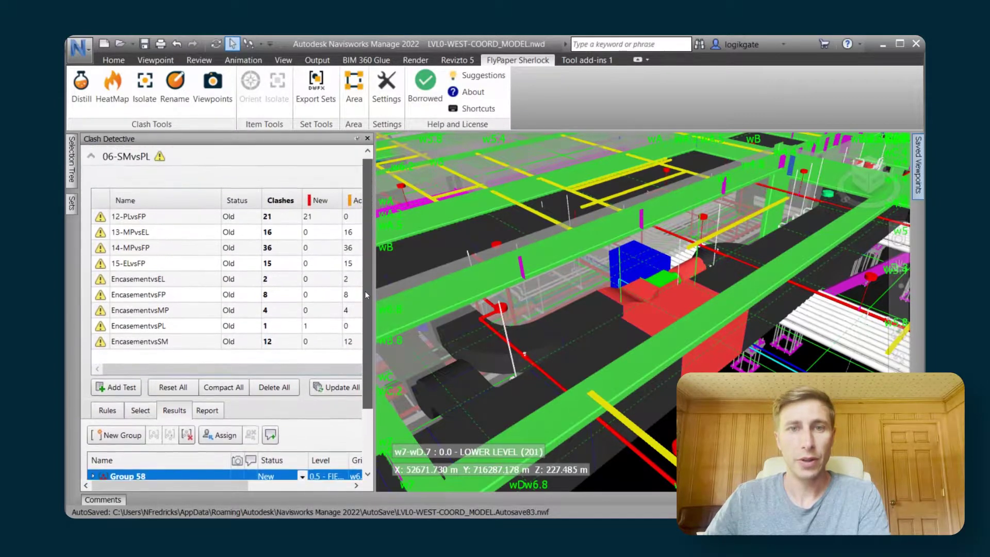
scroll(139, 291, up, 4)
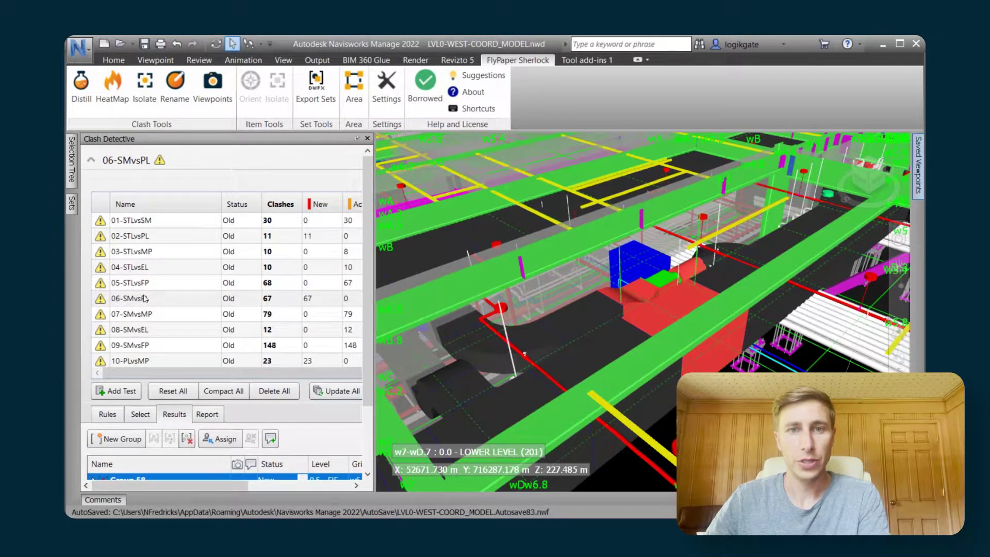
click(145, 298)
drag(368, 209, 536, 330)
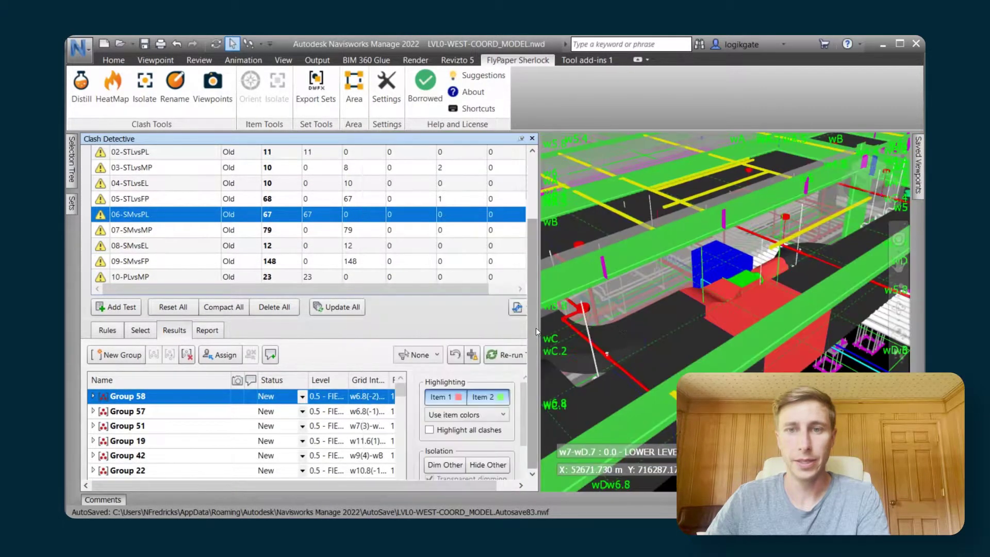
click(444, 464)
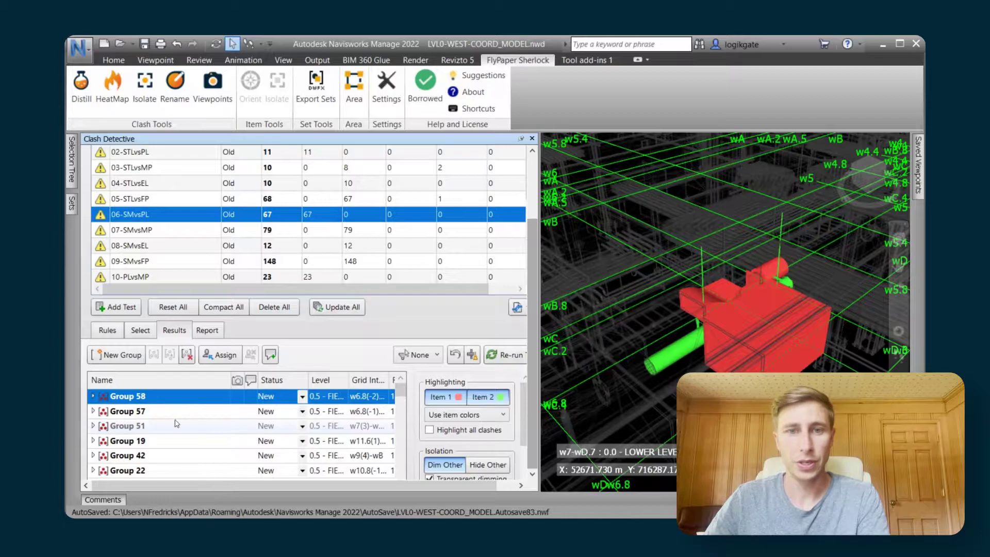
Assign clash Group 58 to the first team member
click(165, 411)
click(173, 396)
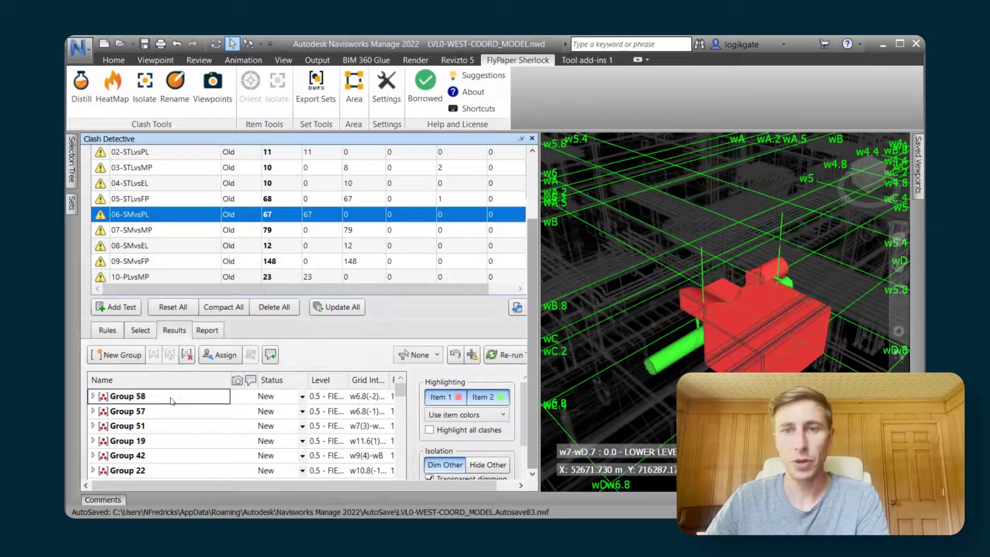
right_click(172, 398)
click(217, 474)
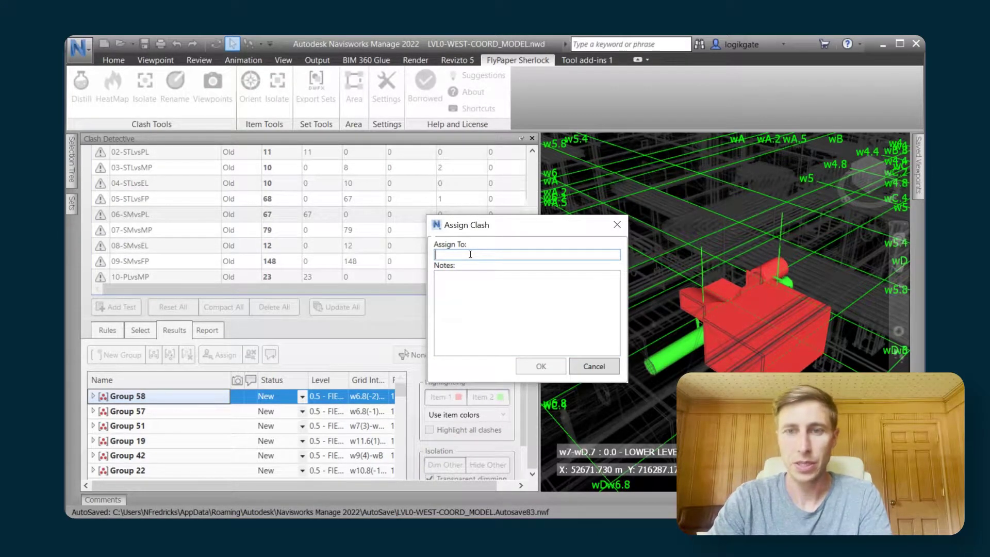
text(Dave)
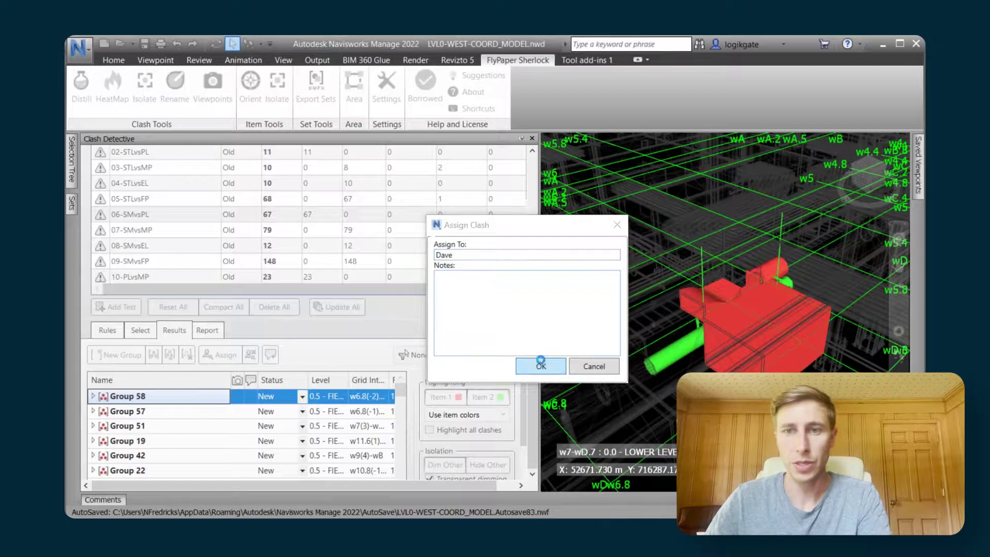
click(540, 366)
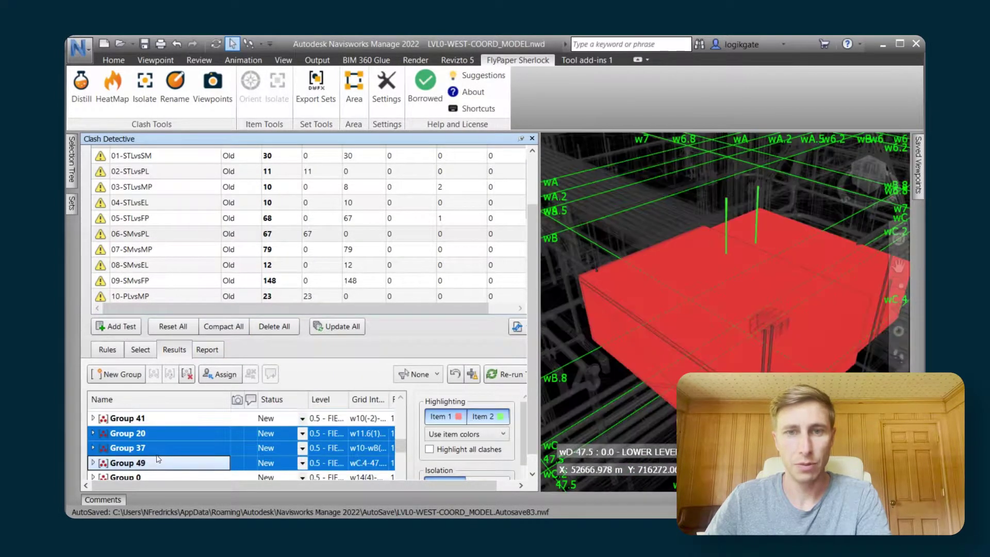
Assign Groups 41, 20 and 37 together to a second team member
right_click(170, 422)
shift+click(157, 450)
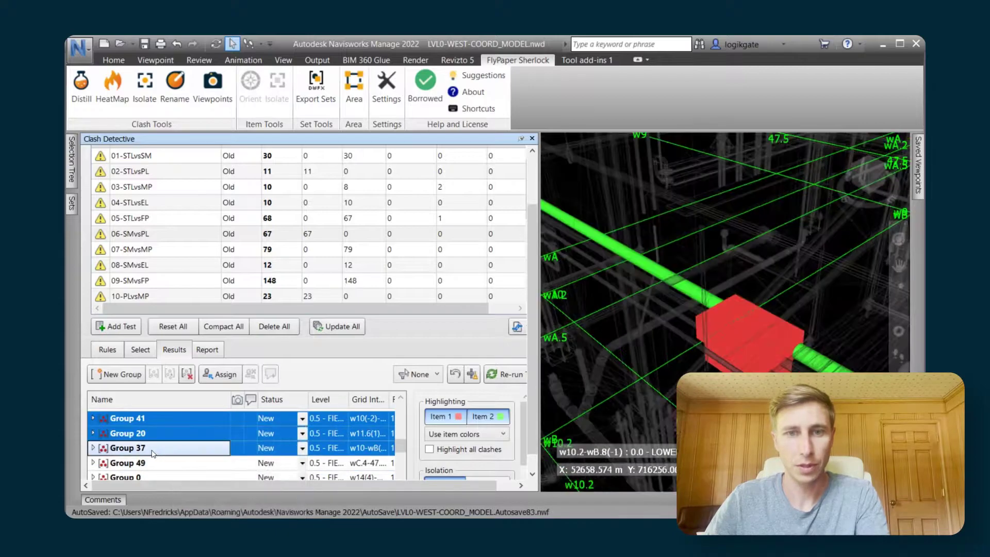
right_click(173, 449)
click(219, 374)
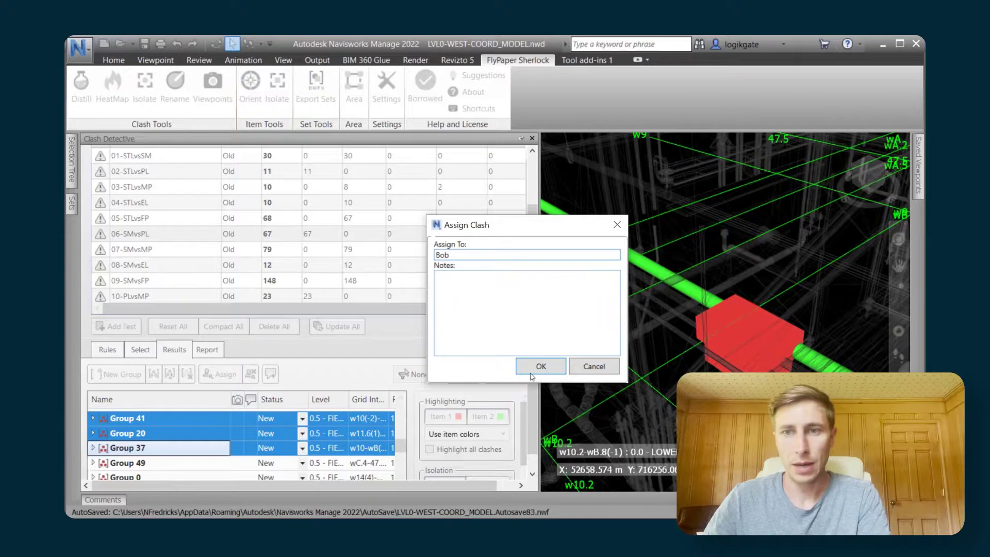
click(536, 367)
Assign Groups 15, 47 and 8 to the same team member as Group 58
scroll(152, 438, up, 3)
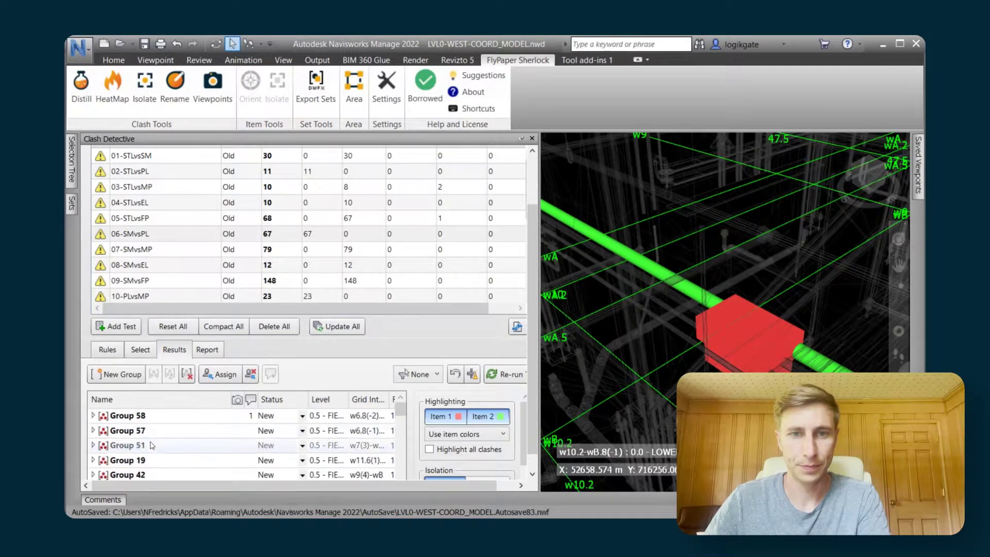
scroll(167, 444, up, 3)
scroll(175, 438, down, 3)
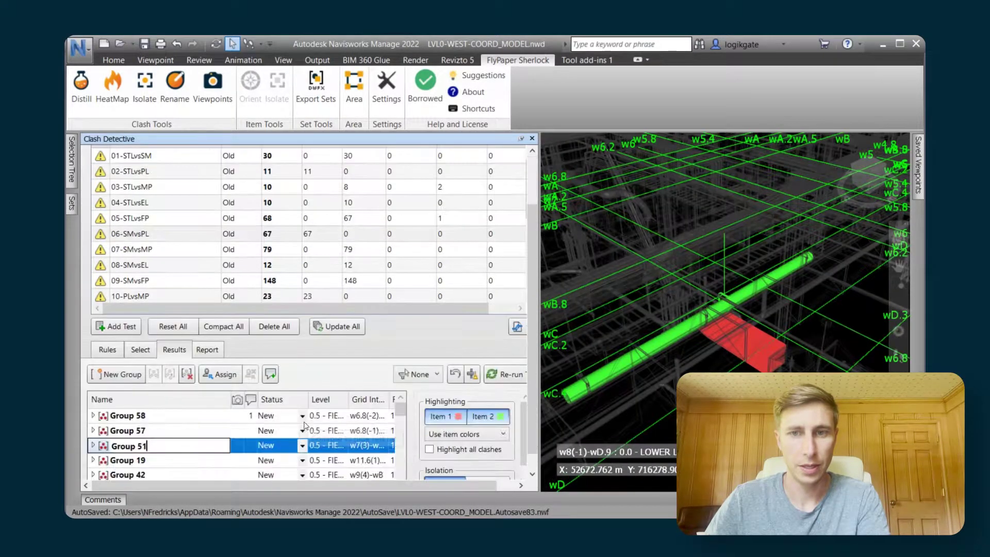
scroll(173, 448, down, 3)
shift+click(175, 447)
right_click(206, 445)
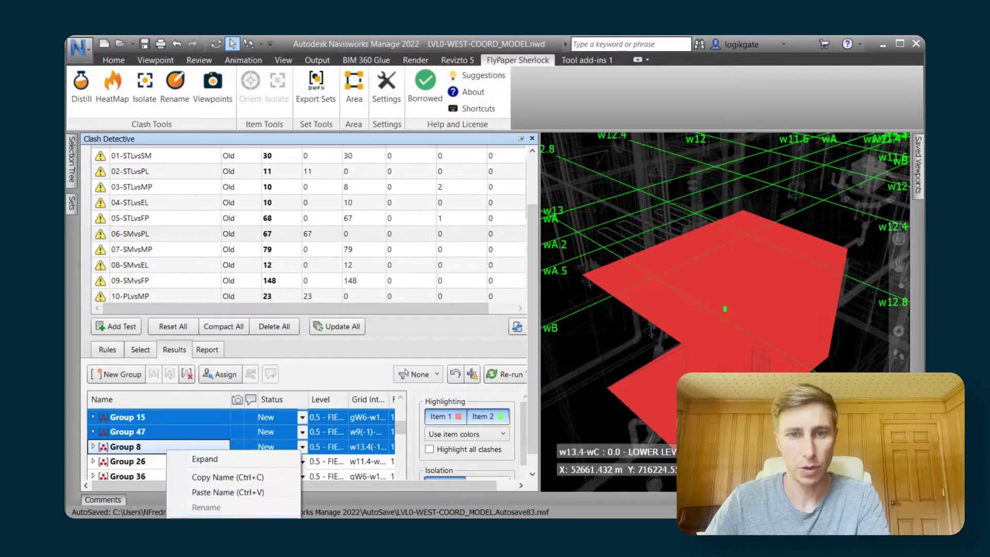
click(217, 522)
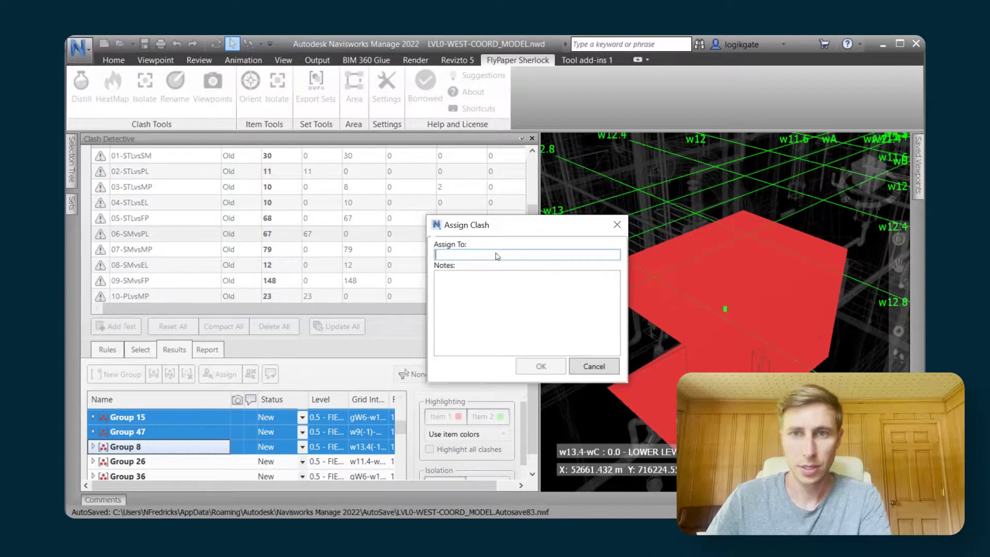
text(Dave)
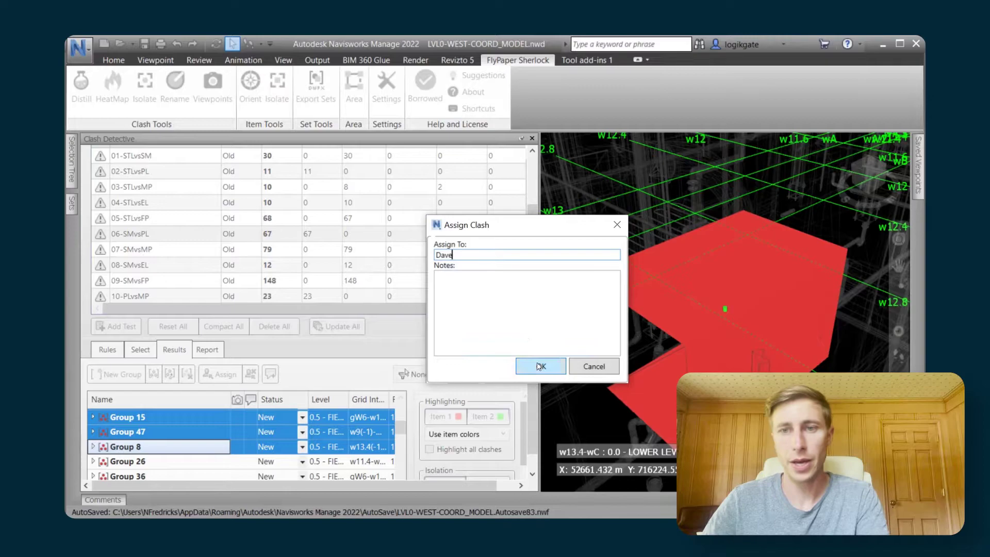
click(539, 366)
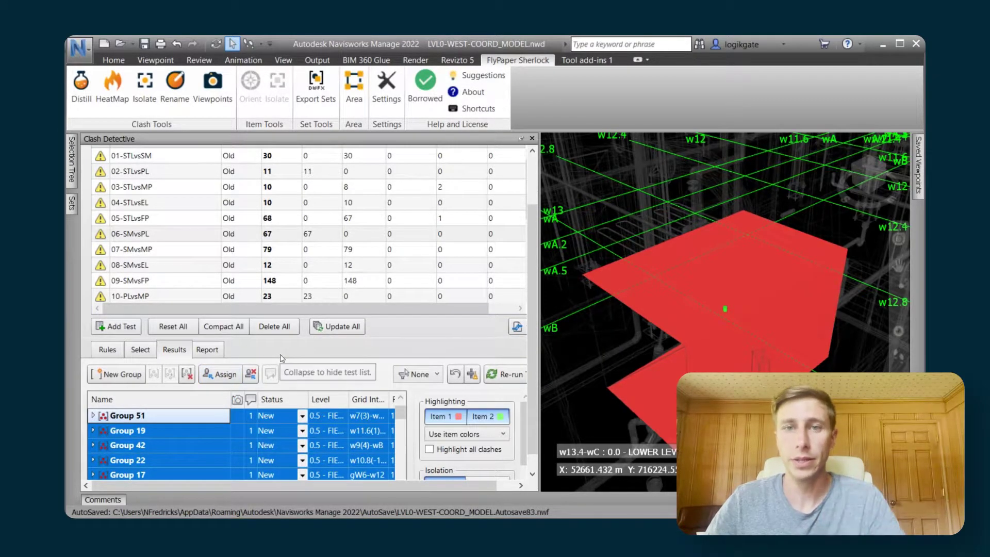
Open the Report tab and shrink the clash test list so report options fill the panel
click(211, 352)
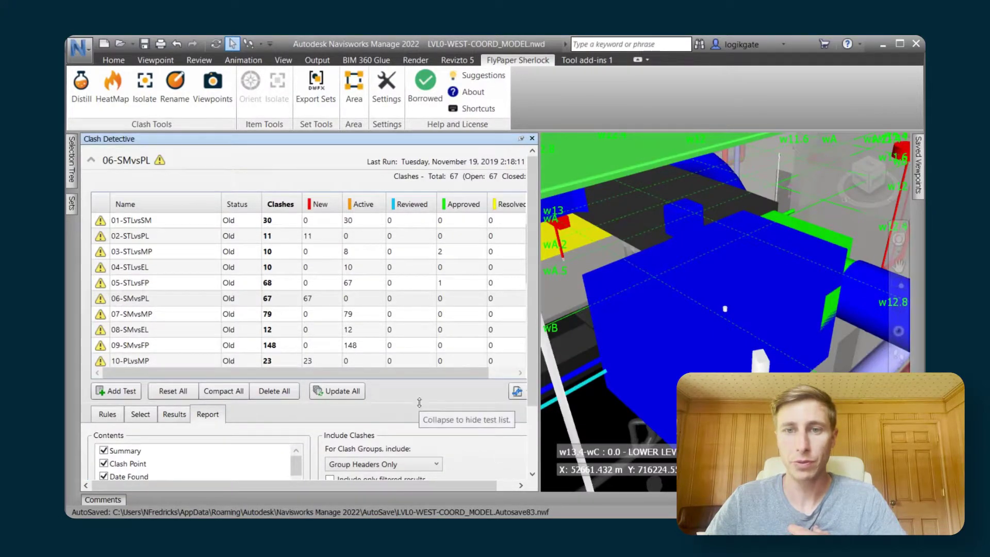
drag(418, 402, 310, 275)
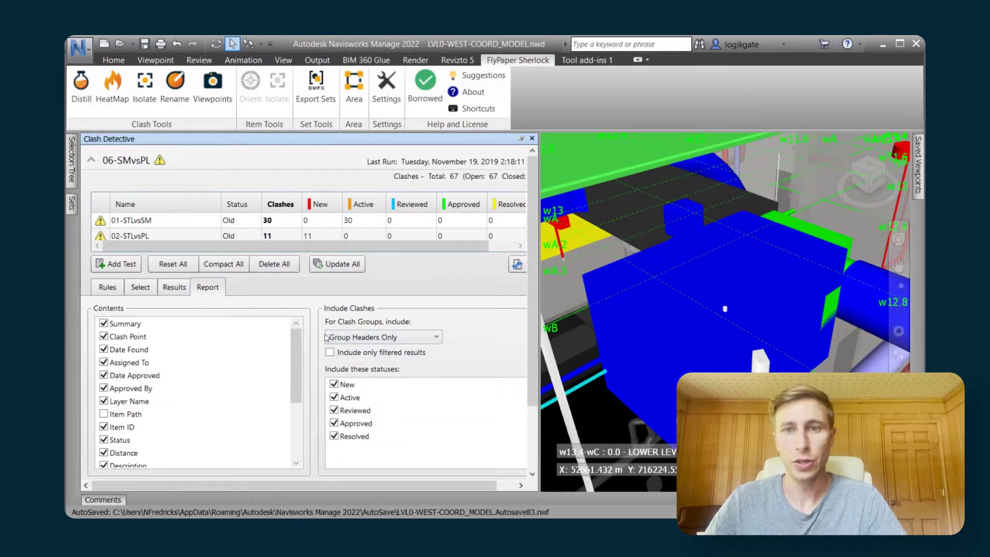
drag(533, 274, 531, 337)
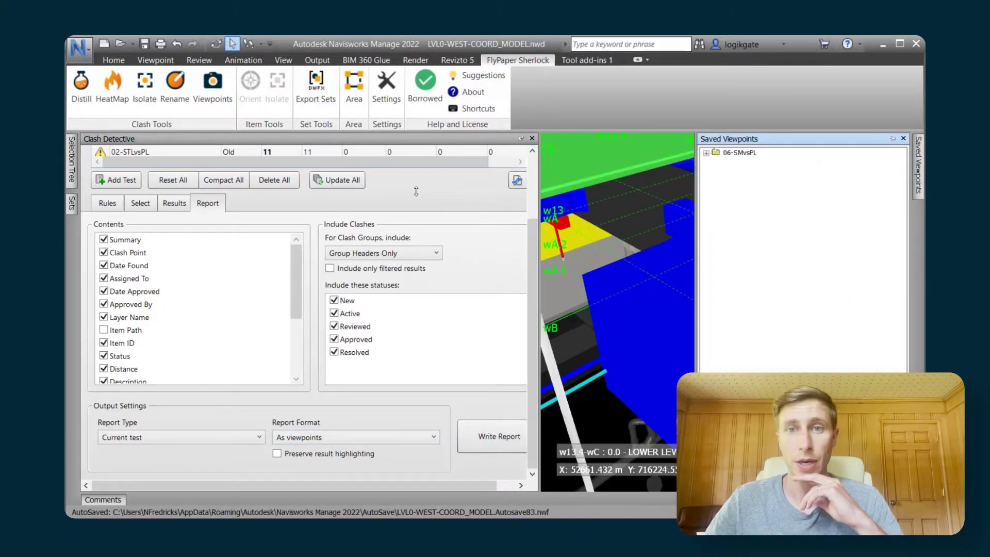
scroll(438, 206, up, 2)
Expand the 06-SMvsPL viewpoint folder, hide Clash Detective, and show the Group 58 overview
mouse_move(917, 165)
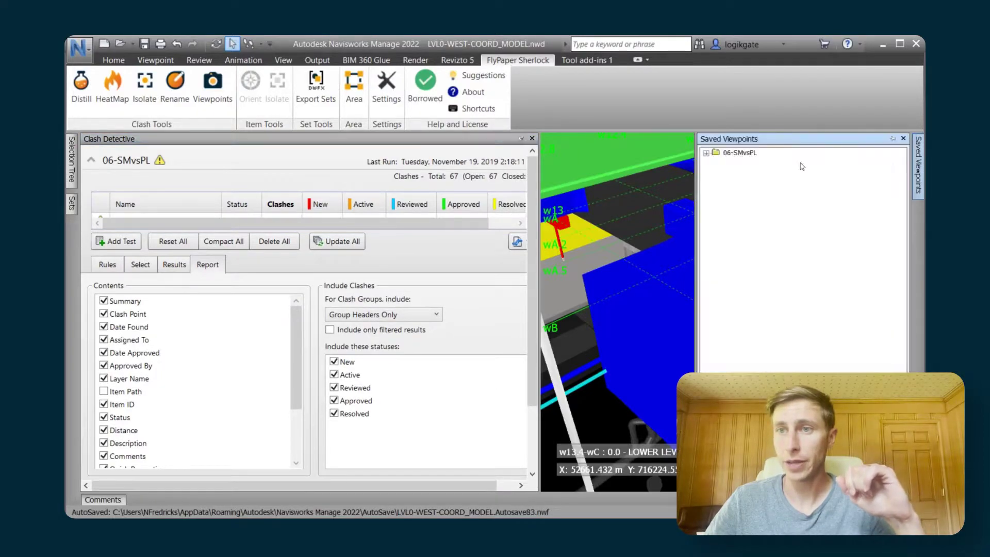
click(707, 153)
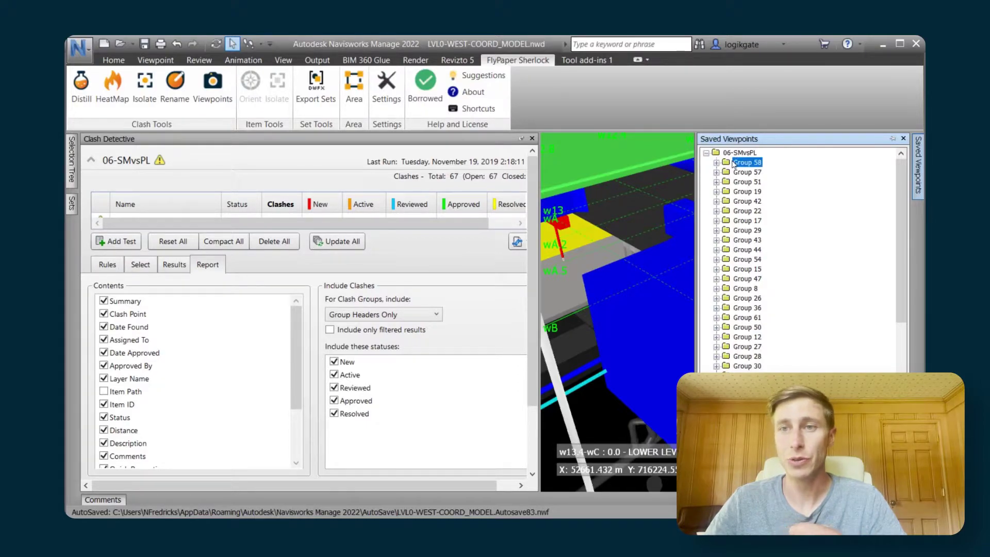
click(521, 138)
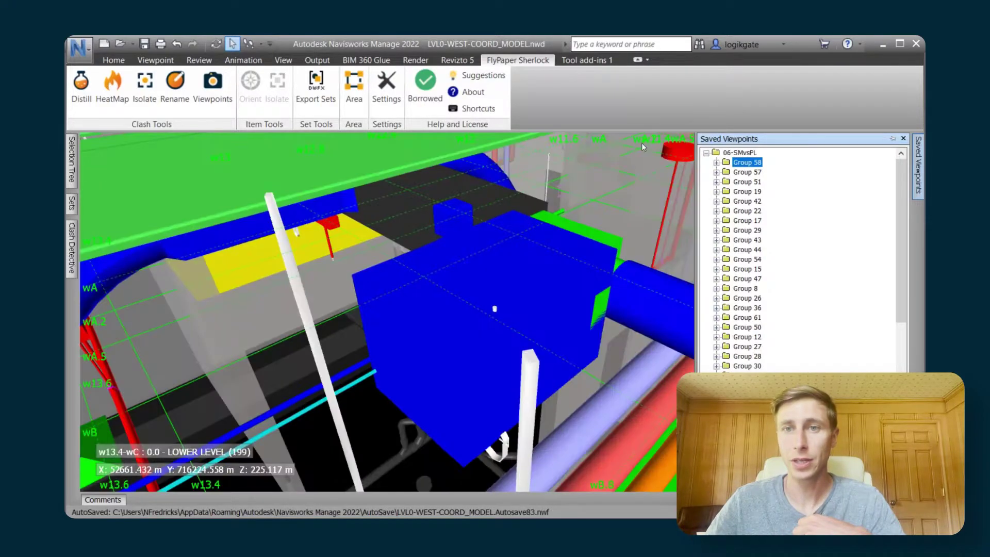
click(746, 173)
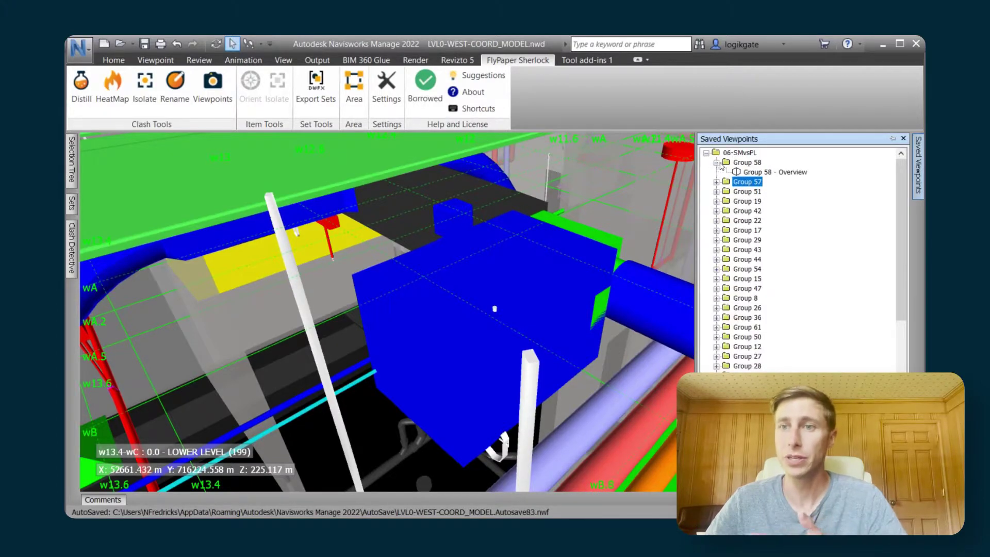
click(750, 172)
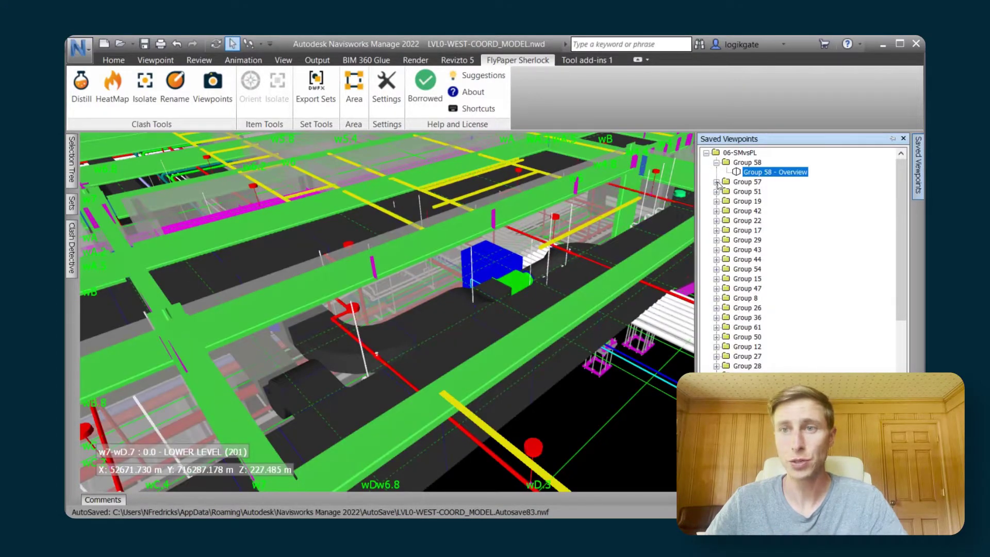
Review overviews for Groups 57, 51, 19, 42 and 22, return to Group 58, and collapse the folder
click(716, 182)
key(Down)
key(Down)
click(716, 201)
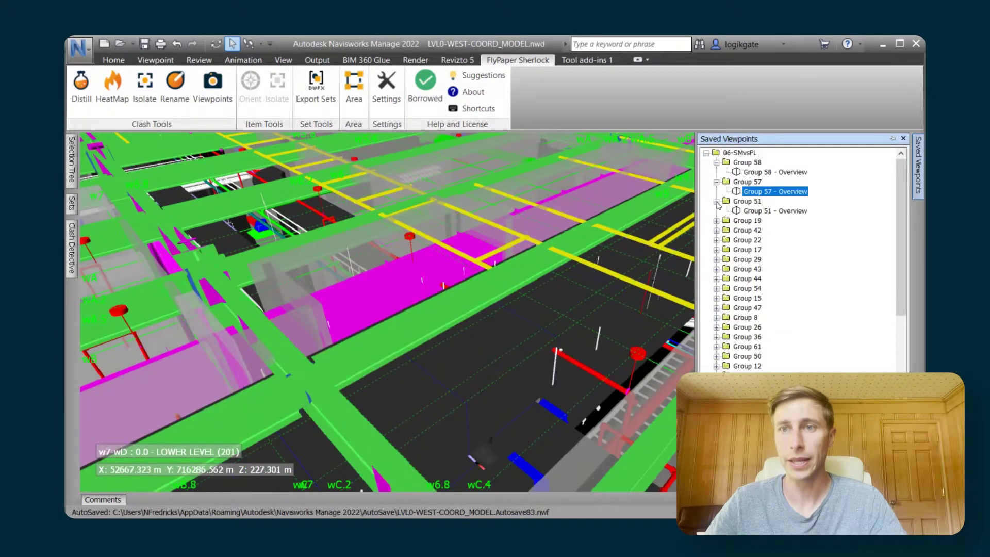
click(745, 212)
click(716, 221)
click(741, 231)
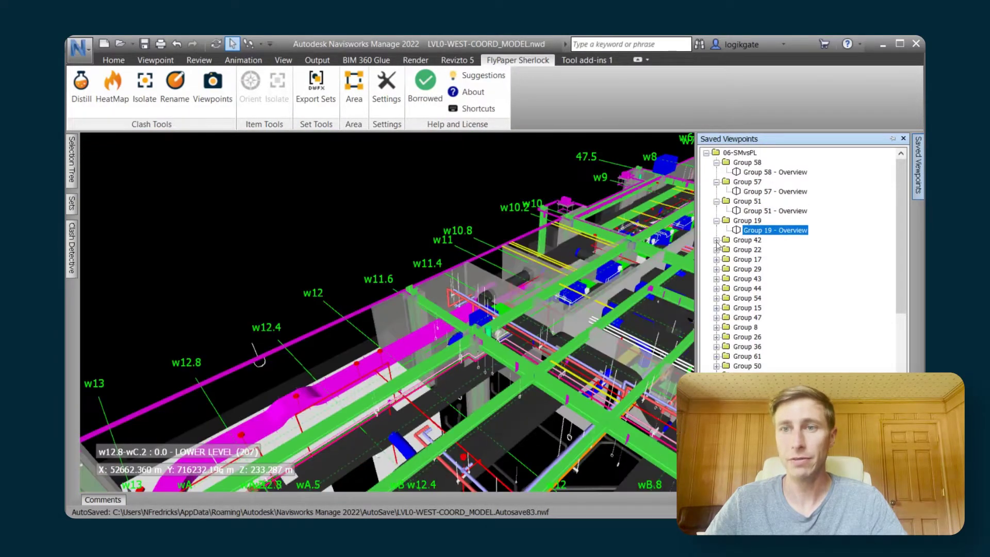
click(716, 240)
click(750, 250)
click(716, 259)
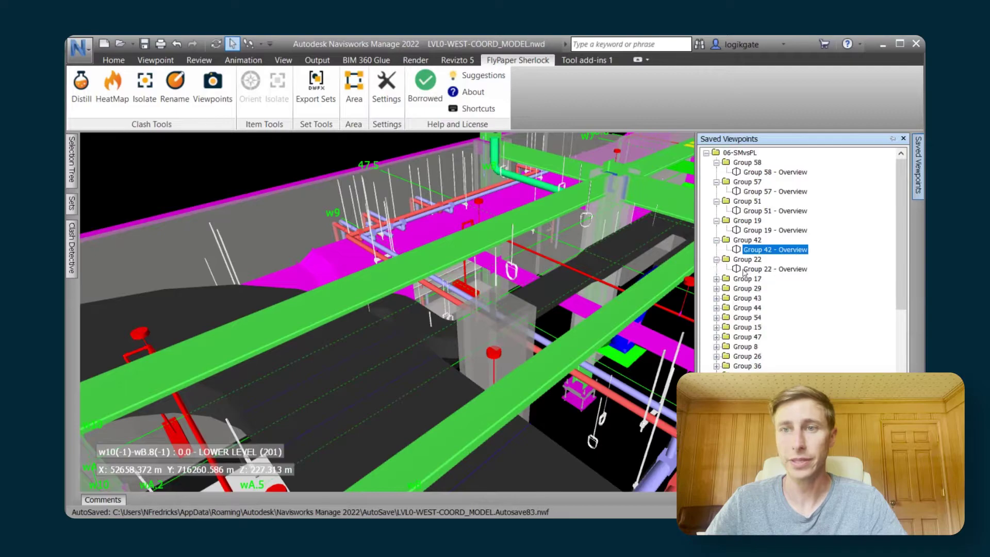
click(745, 269)
click(756, 173)
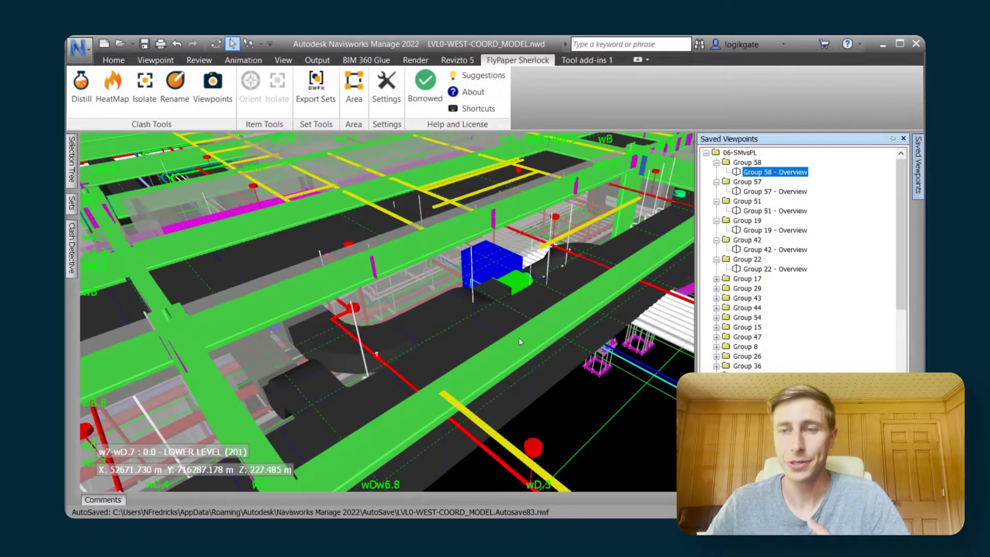
click(706, 152)
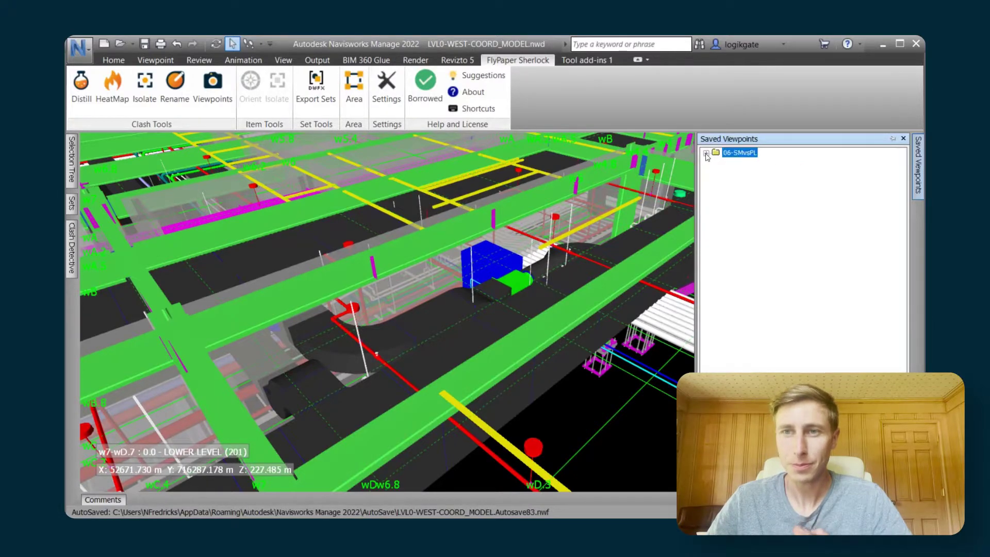
Open the Viewpoints add-in and select only the 06-SMvsPL clash test
click(211, 91)
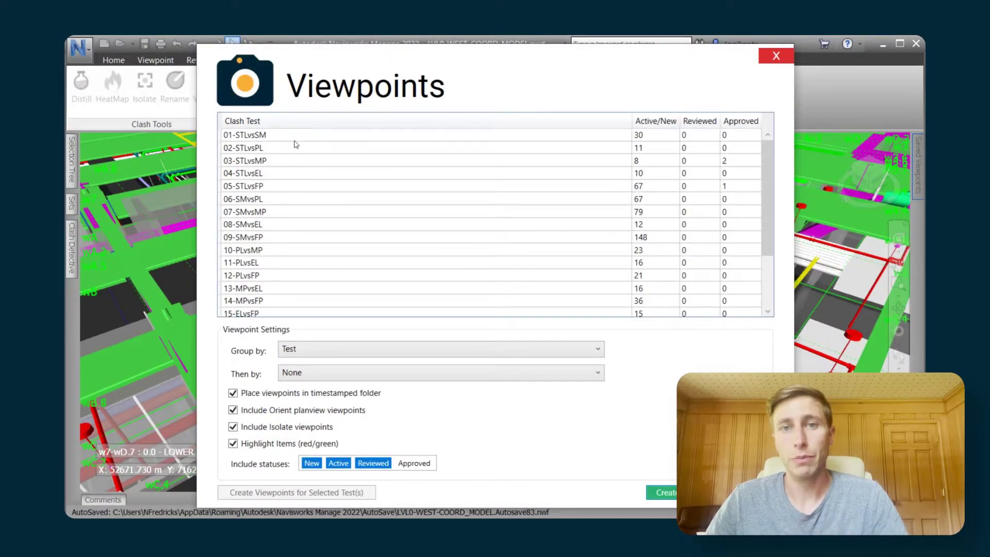
click(295, 137)
shift+click(290, 312)
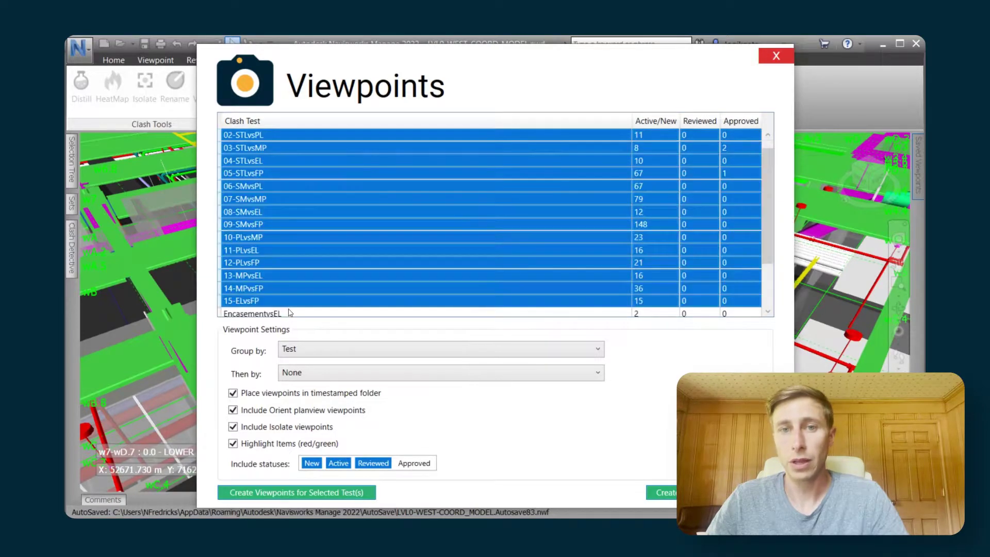
shift+click(289, 313)
scroll(361, 270, up, 1)
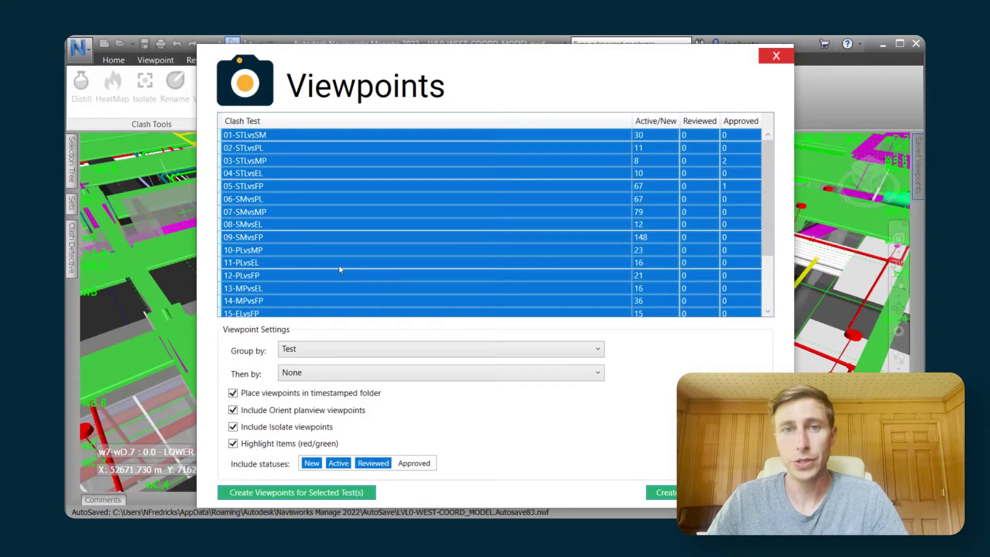
click(280, 200)
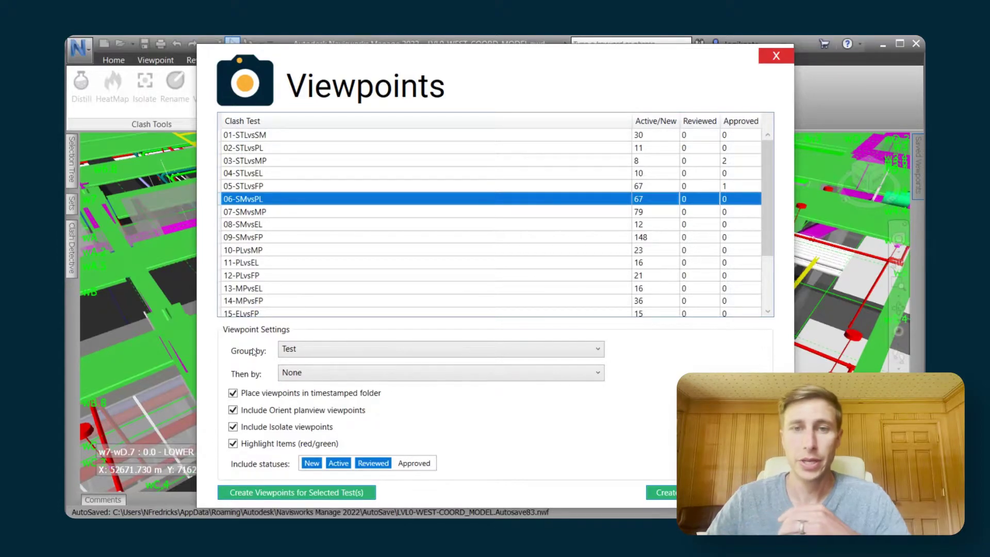
Keep Group by on Test and set Then by to Assignment
click(311, 351)
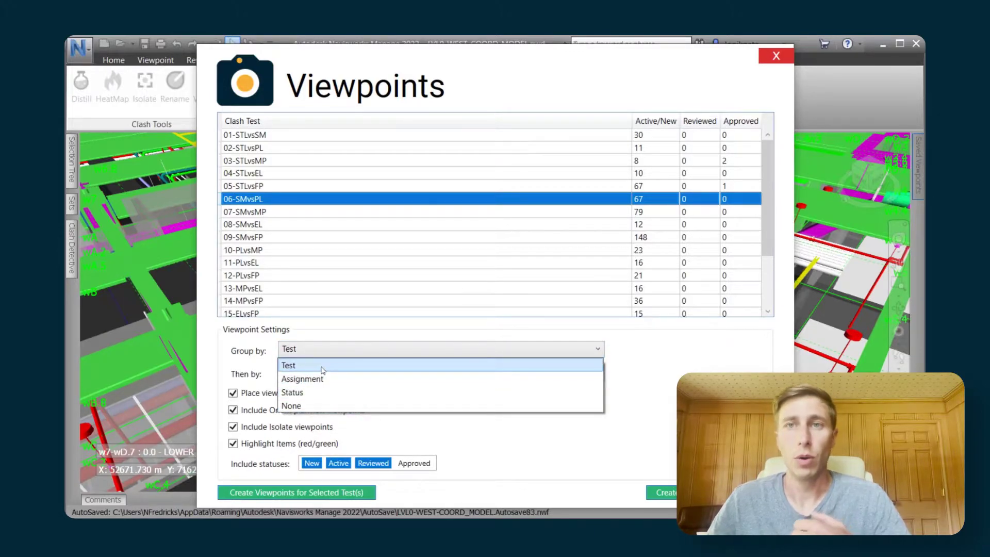
click(323, 370)
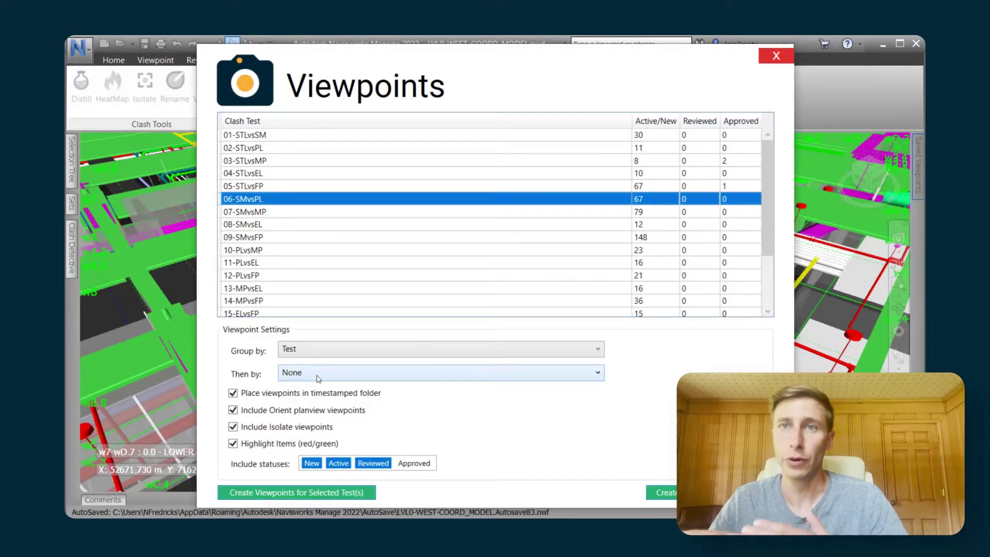
click(317, 375)
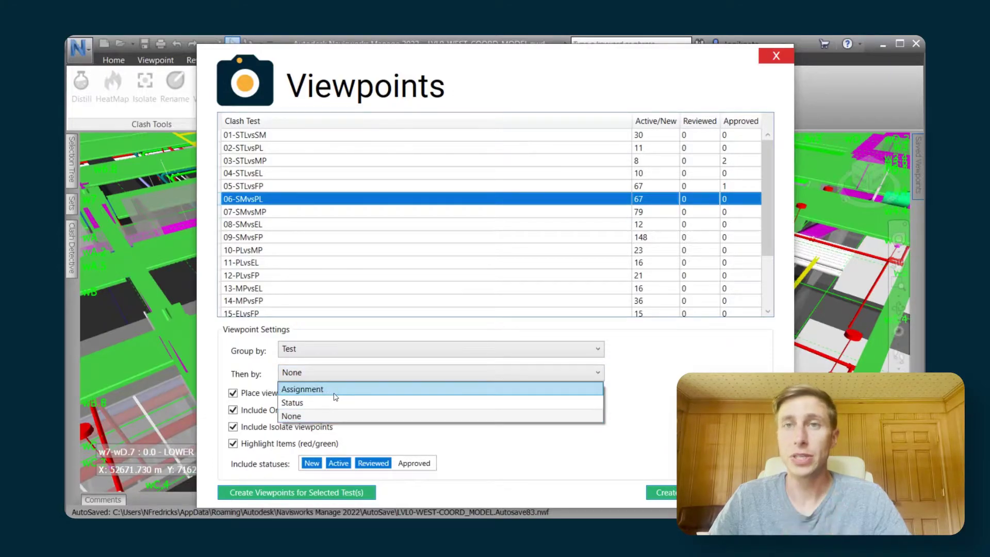
click(335, 396)
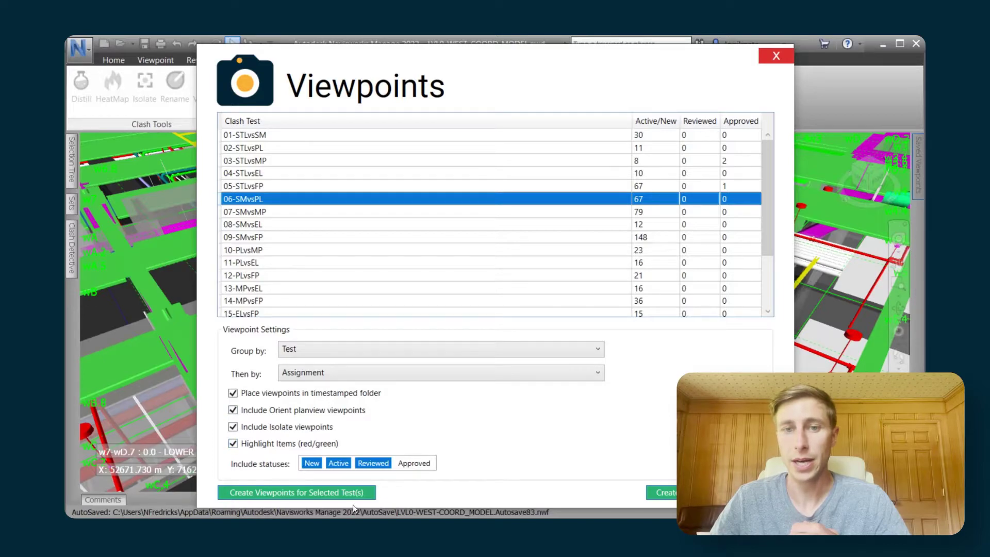
Create viewpoints for the 06-SMvsPL test and dismiss the Viewpoints Complete message
click(329, 495)
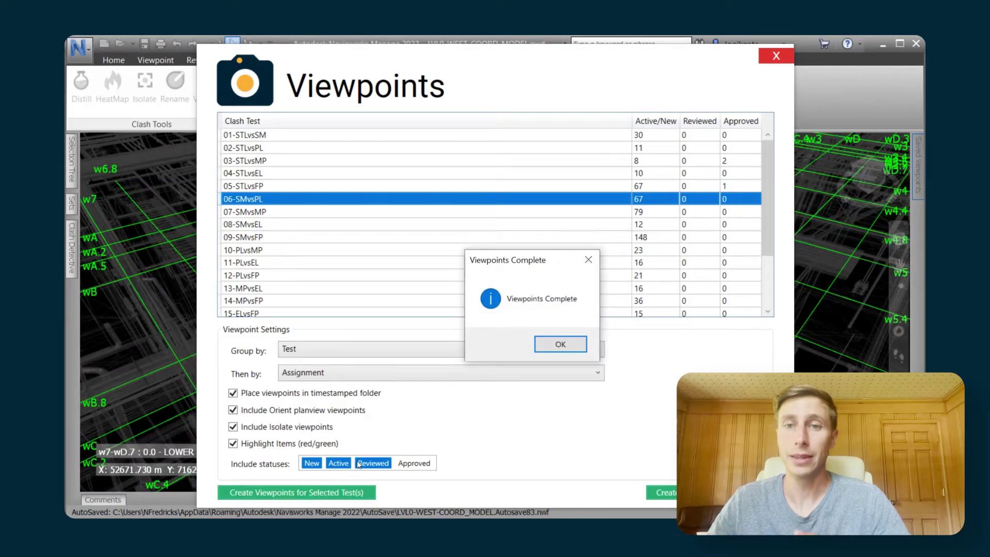
click(561, 345)
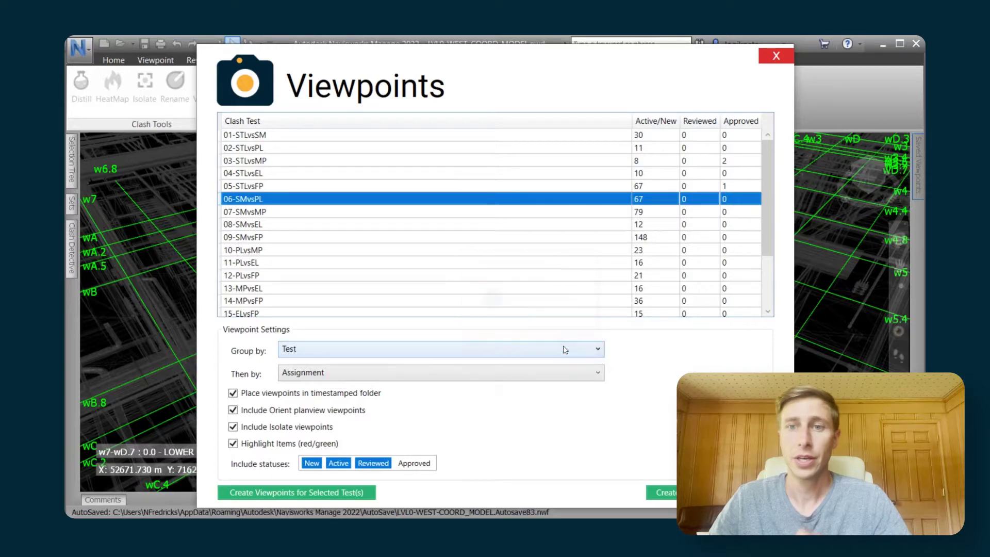
Close the Viewpoints window and expand the timestamped Clashes folder to the 06-SMvsPL assignee subfolders
click(776, 58)
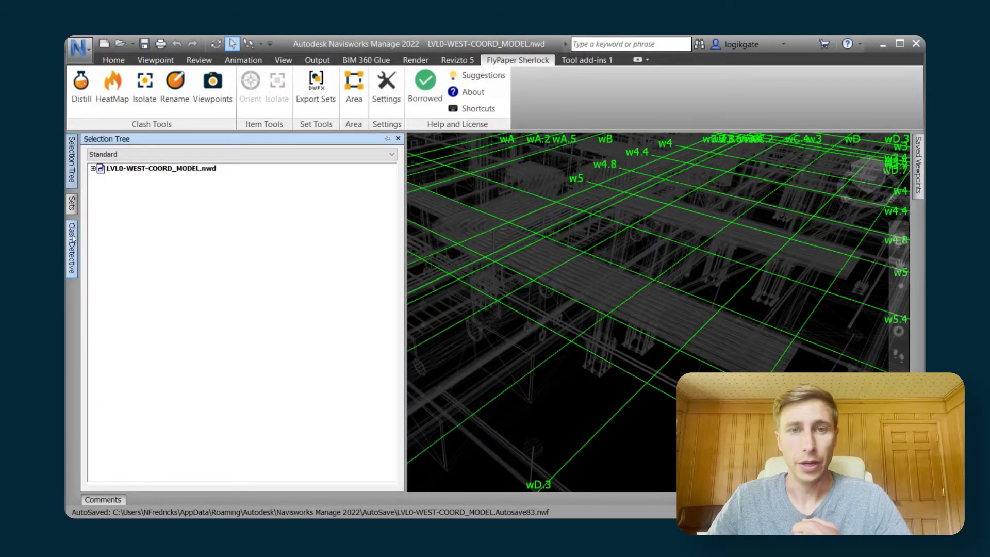
mouse_move(72, 238)
click(141, 264)
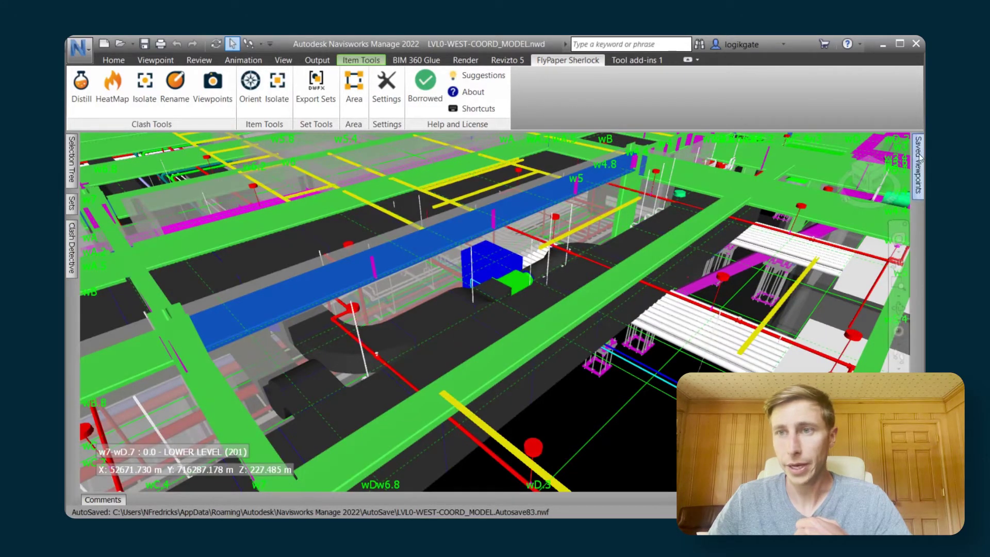
mouse_move(918, 165)
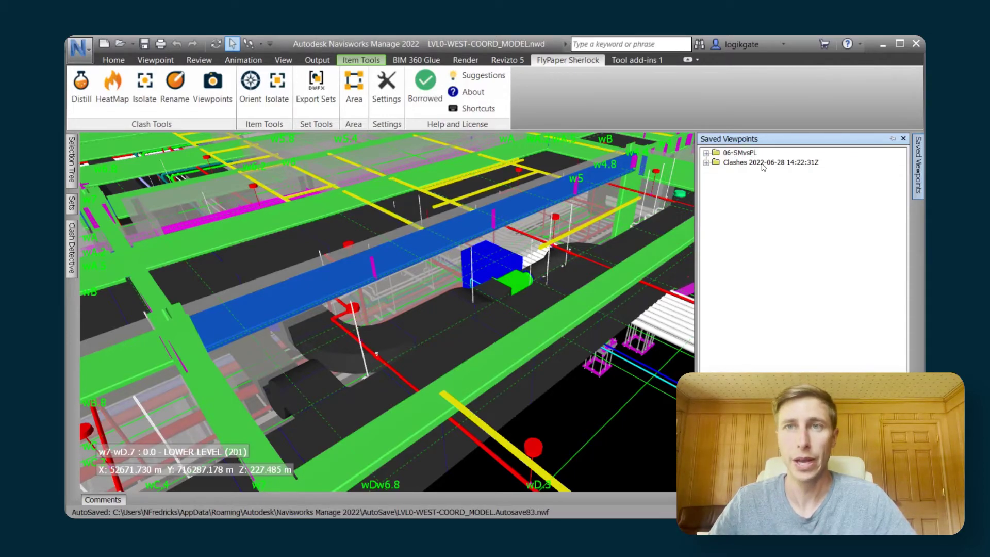
click(706, 162)
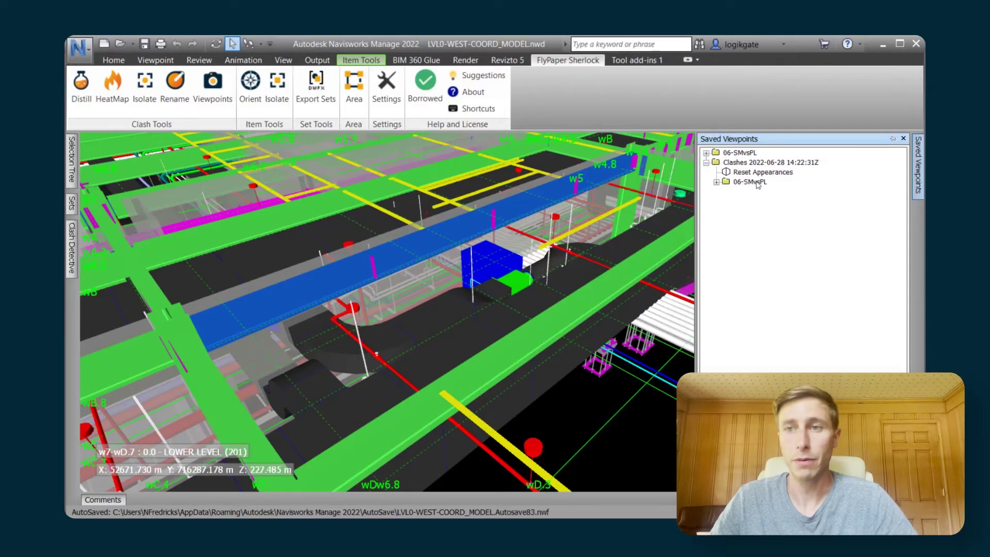
click(716, 182)
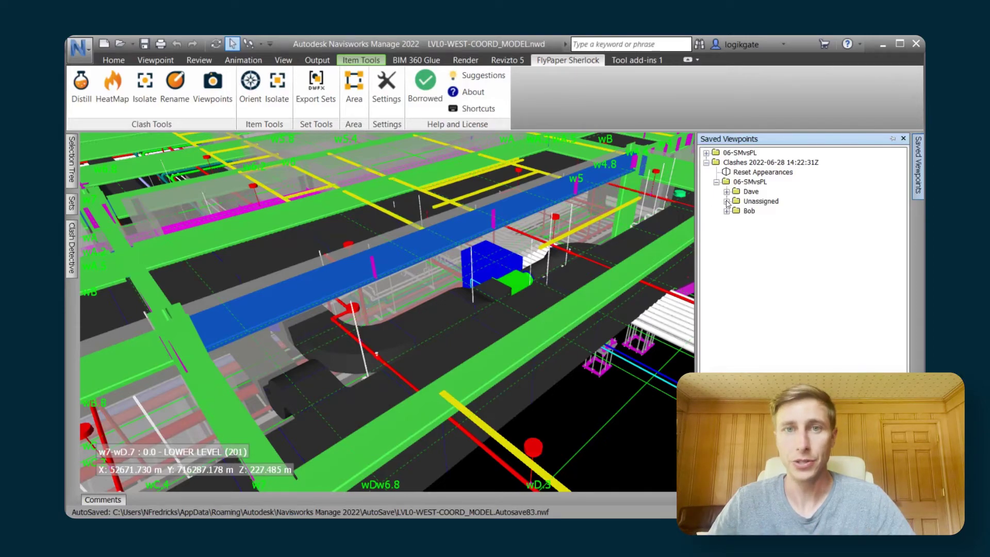
Expand the first assignee folder and apply the Group 58 clash viewpoint
click(726, 192)
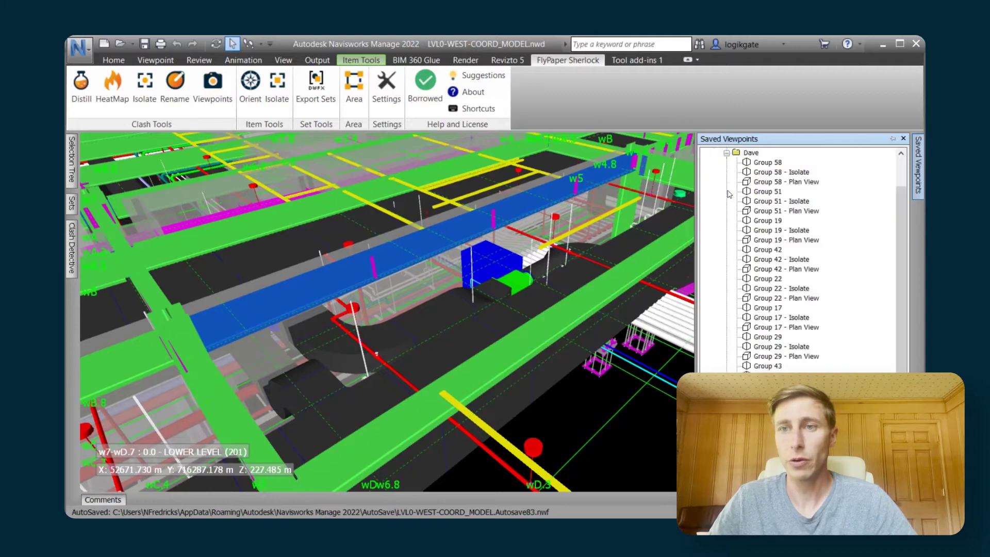
scroll(756, 207, up, 1)
scroll(760, 207, up, 1)
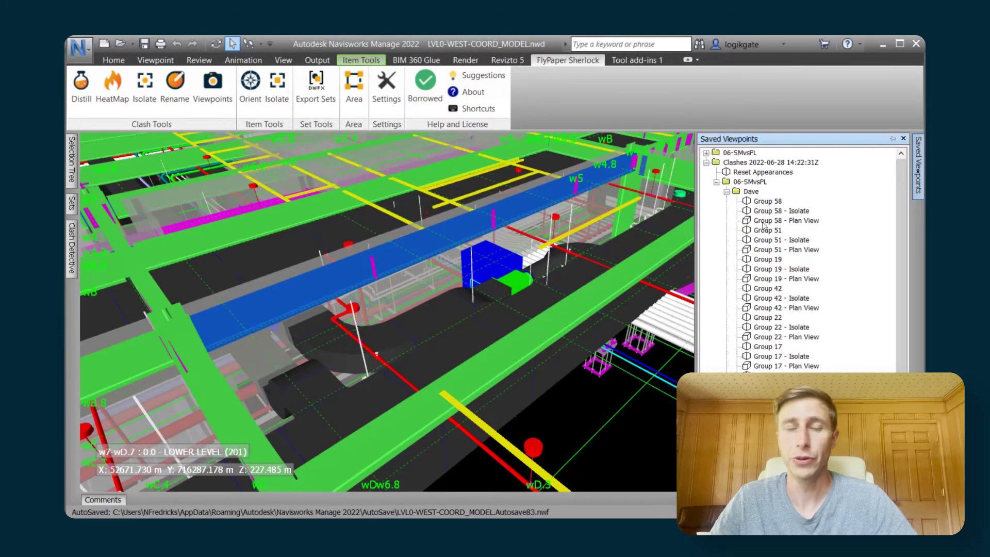
click(767, 201)
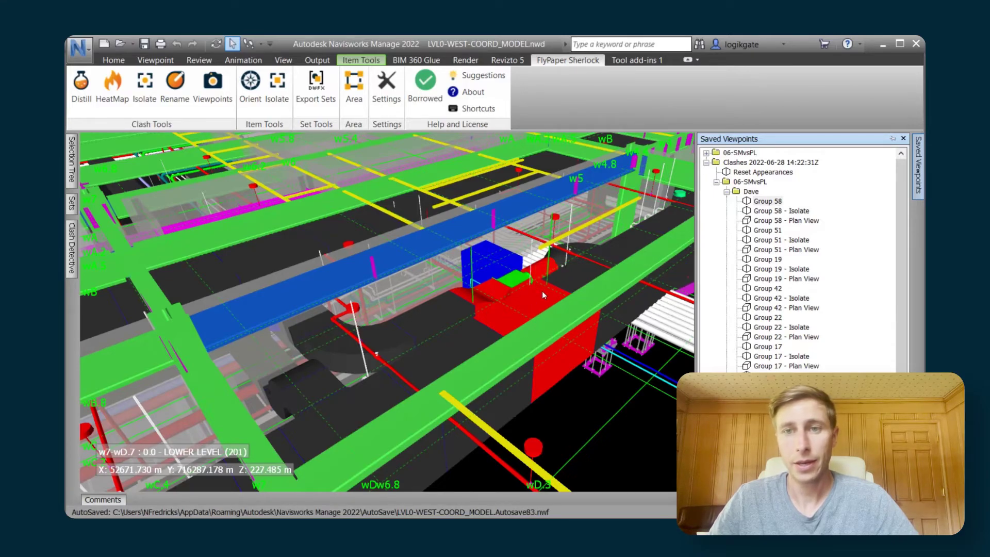
Walk around the Group 58 clash, then bring back the Saved Viewpoints list
click(249, 44)
drag(619, 310, 549, 417)
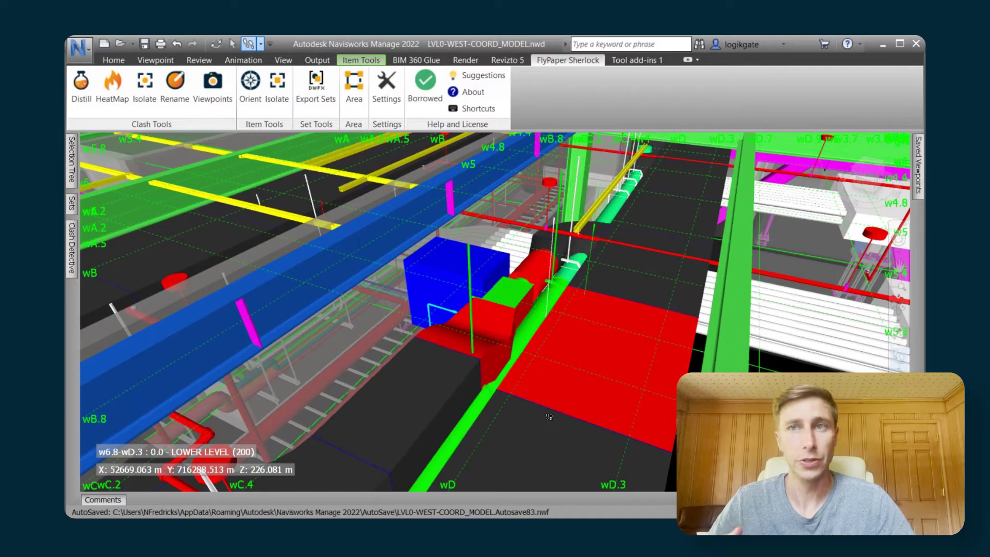
drag(549, 417, 466, 449)
drag(527, 375, 500, 351)
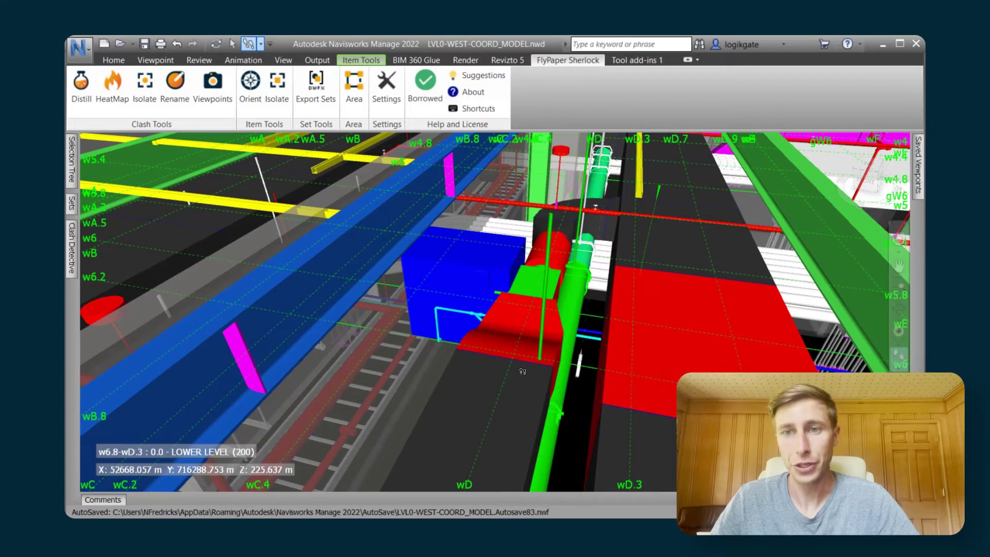
click(918, 170)
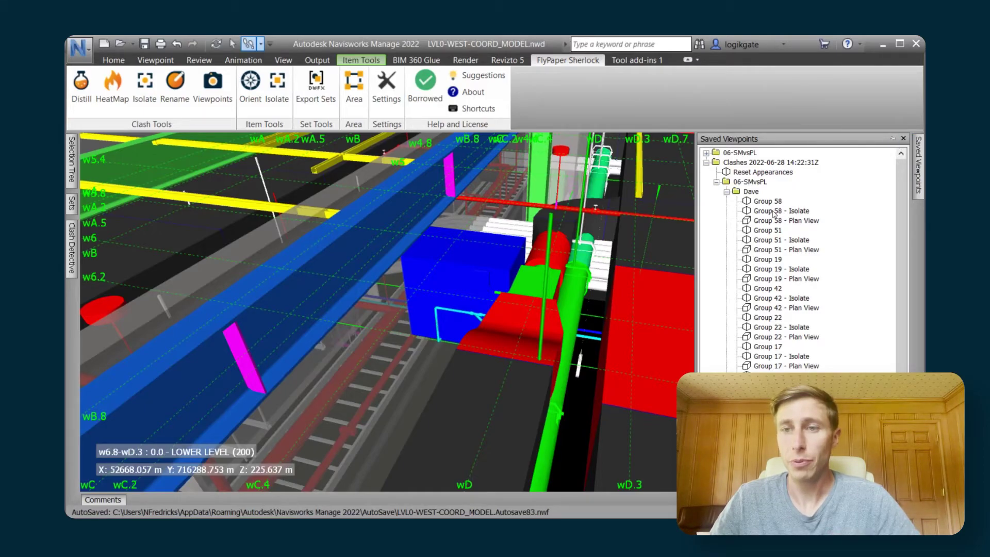
Walk around the isolated Group 58 clash objects, then display the Group 58 - Plan View viewpoint
click(773, 211)
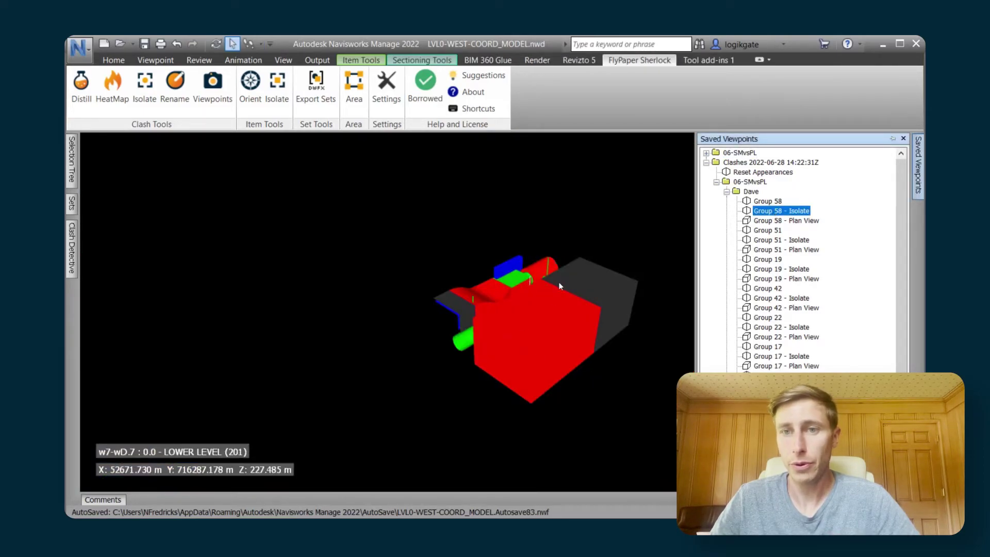
click(249, 43)
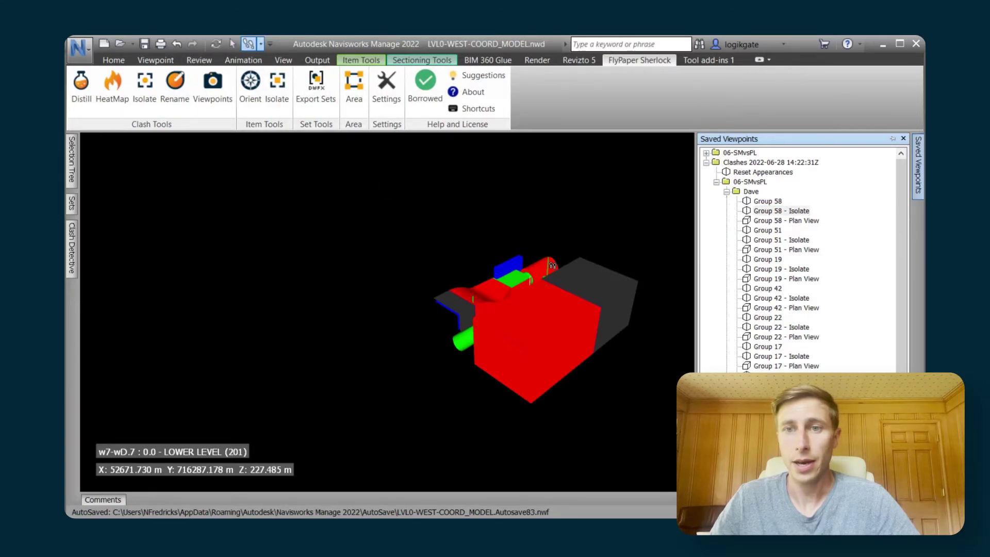
drag(552, 265, 623, 140)
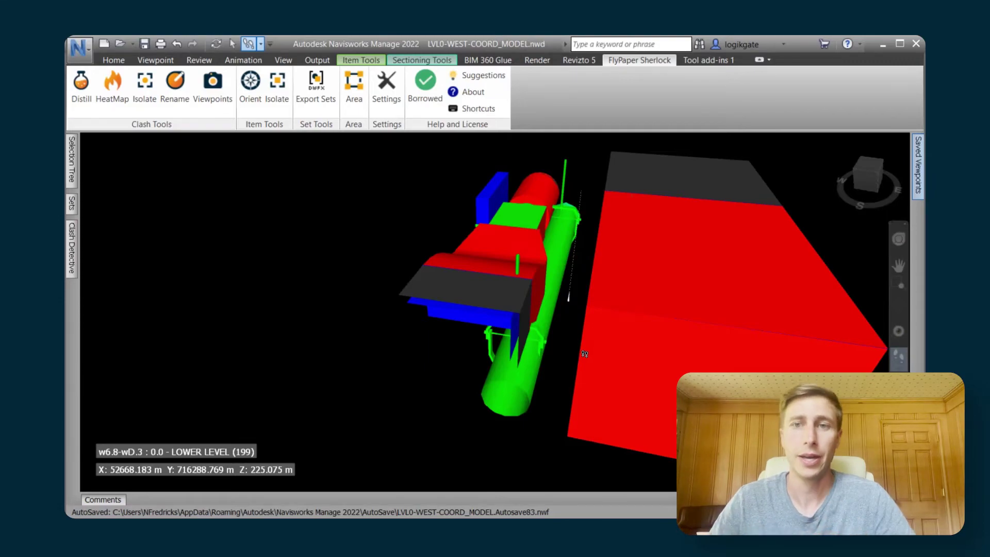
drag(584, 354, 513, 270)
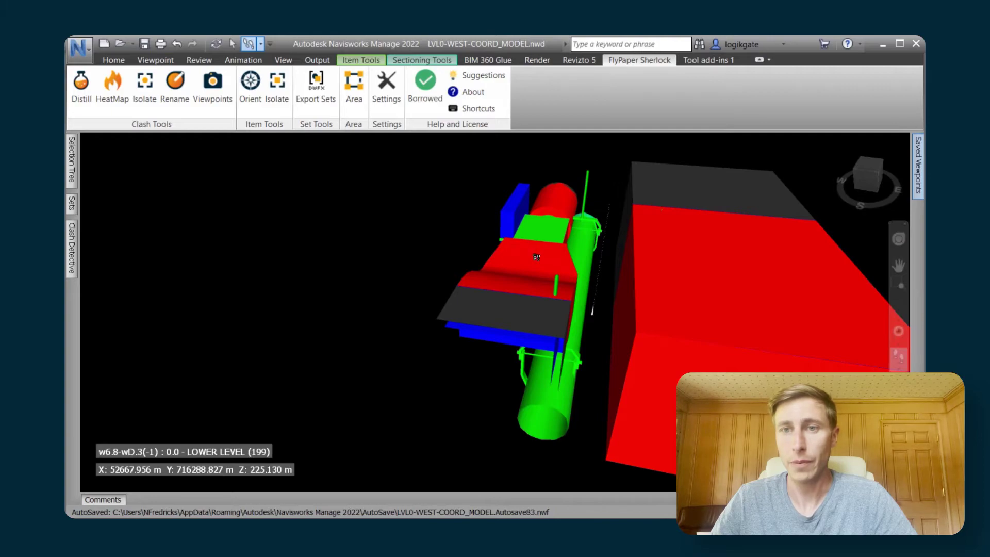
drag(658, 284, 662, 304)
click(917, 165)
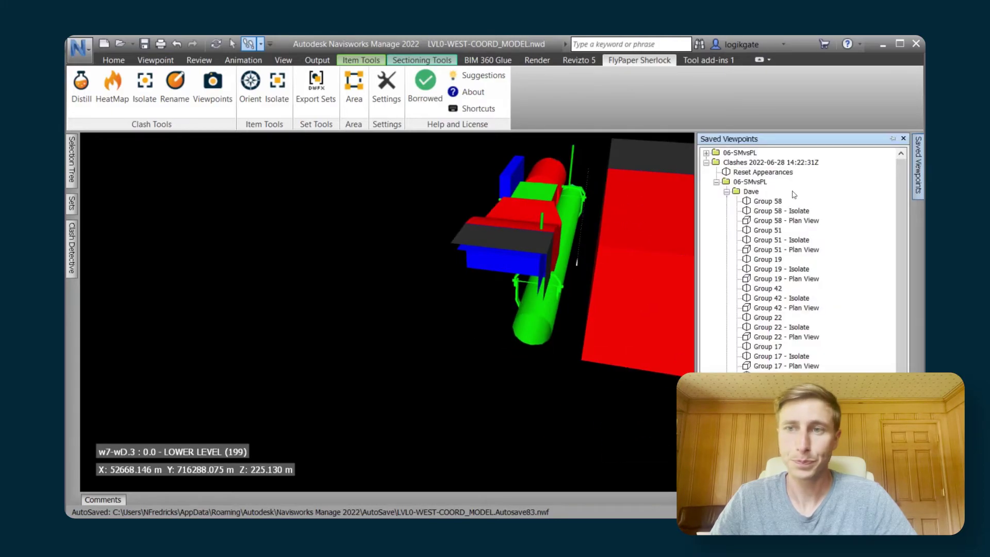
click(768, 221)
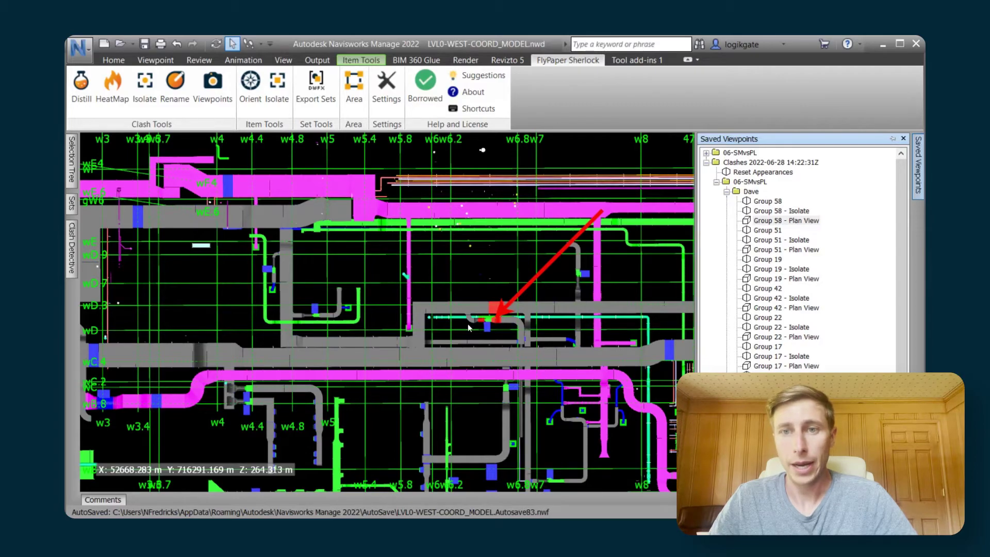
Reload Group 58 - Plan View and zoom in on the red duct crossing the green pipe
click(249, 43)
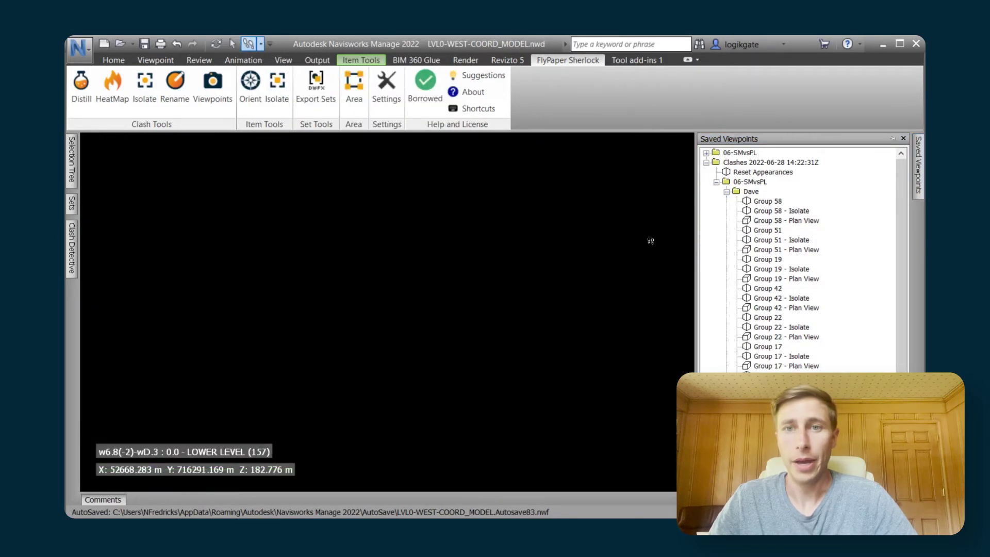
click(779, 220)
scroll(490, 314, up, 5)
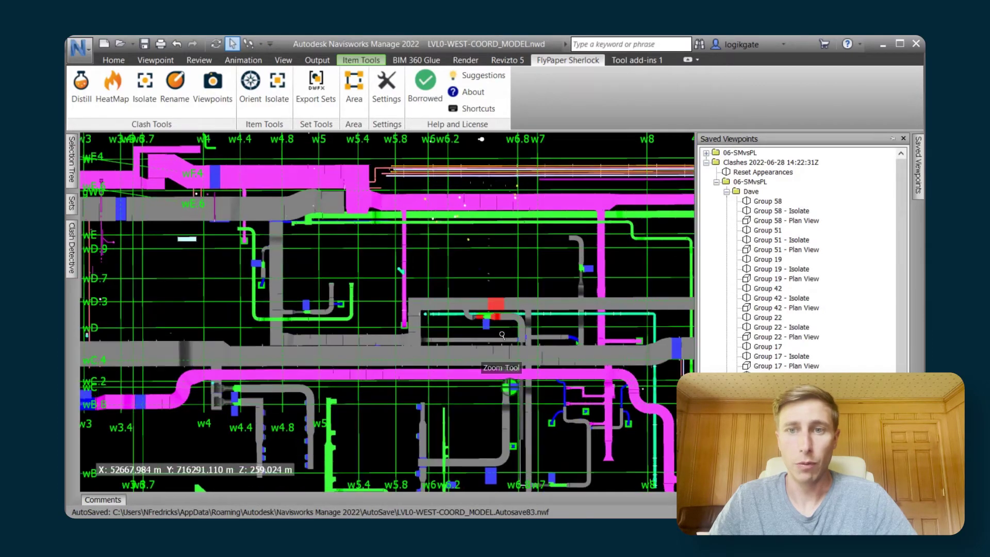
scroll(503, 330, up, 3)
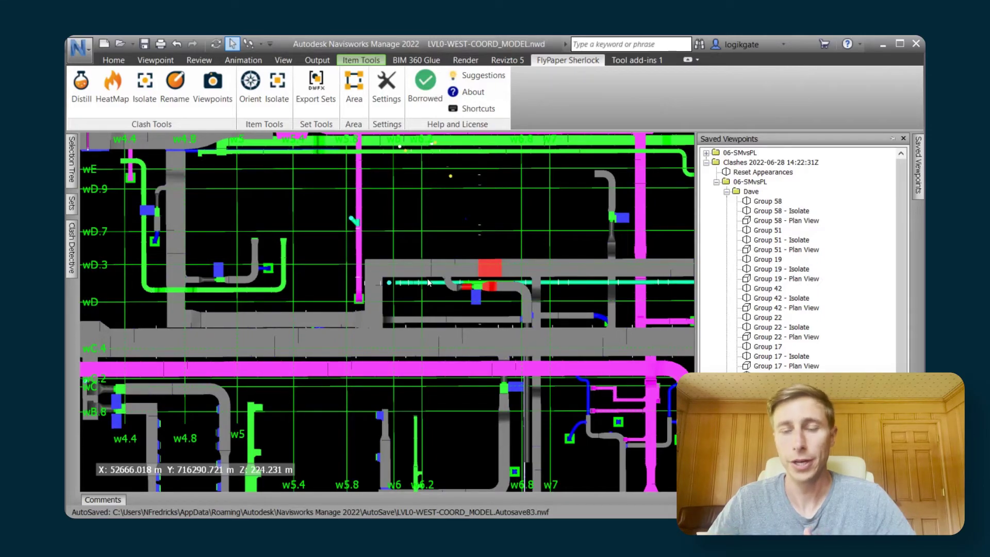
scroll(492, 321, up, 2)
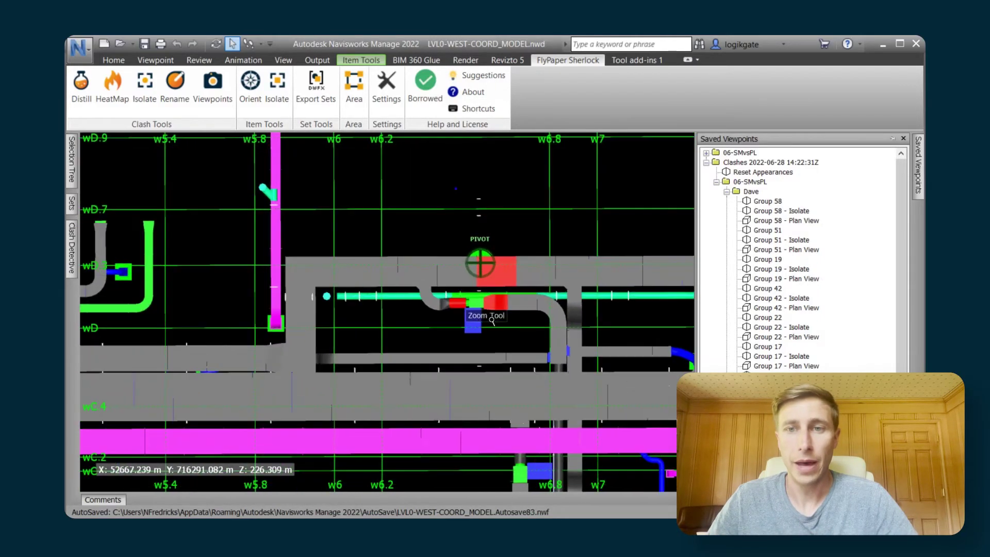
scroll(492, 321, up, 3)
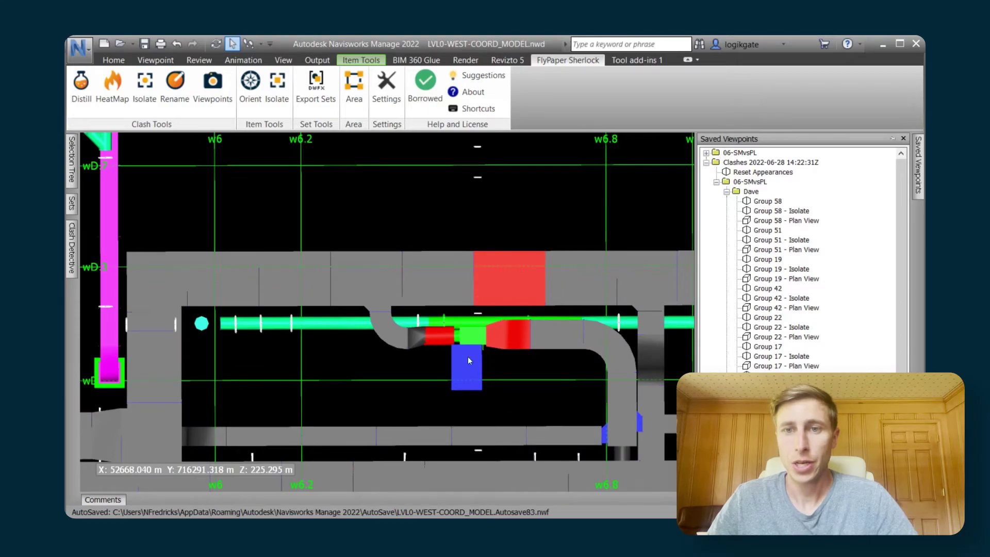
scroll(468, 359, down, 3)
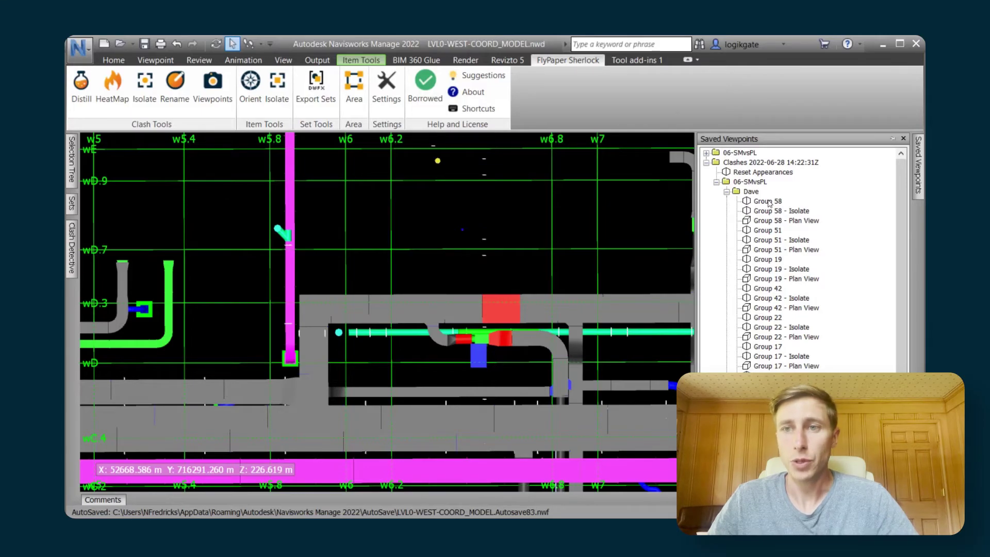
Return to the Group 58 3D viewpoint, then apply Reset Appearances to clear the red clash colouring
click(767, 201)
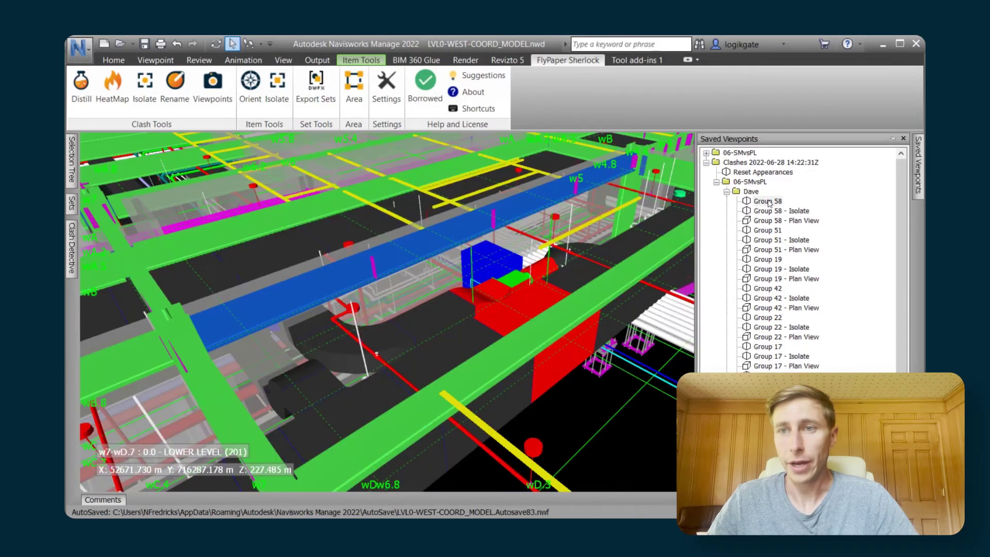
click(745, 172)
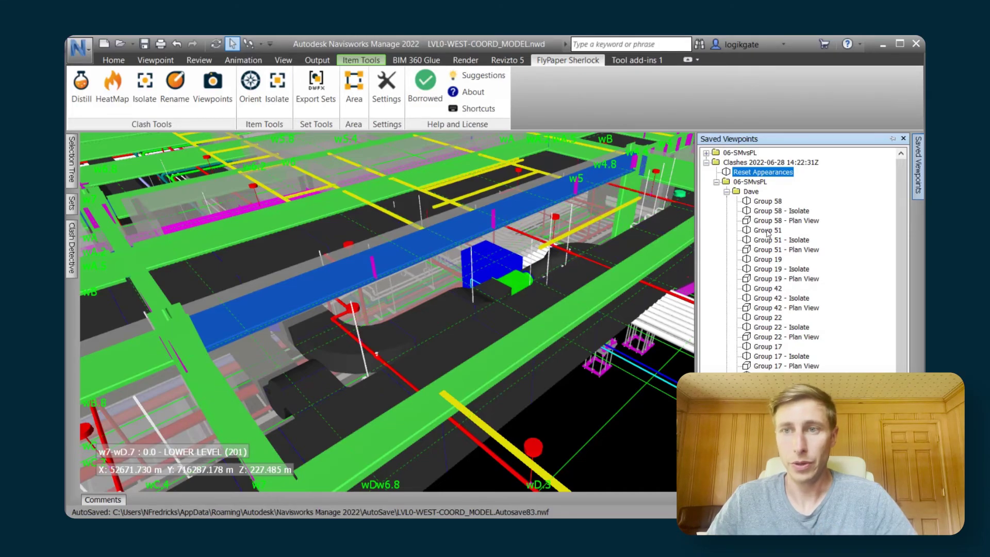
Review Group 51's 3D, Isolate and Plan View viewpoints, ending on Isolate, then collapse the assignee folder and expand Unassigned
click(768, 230)
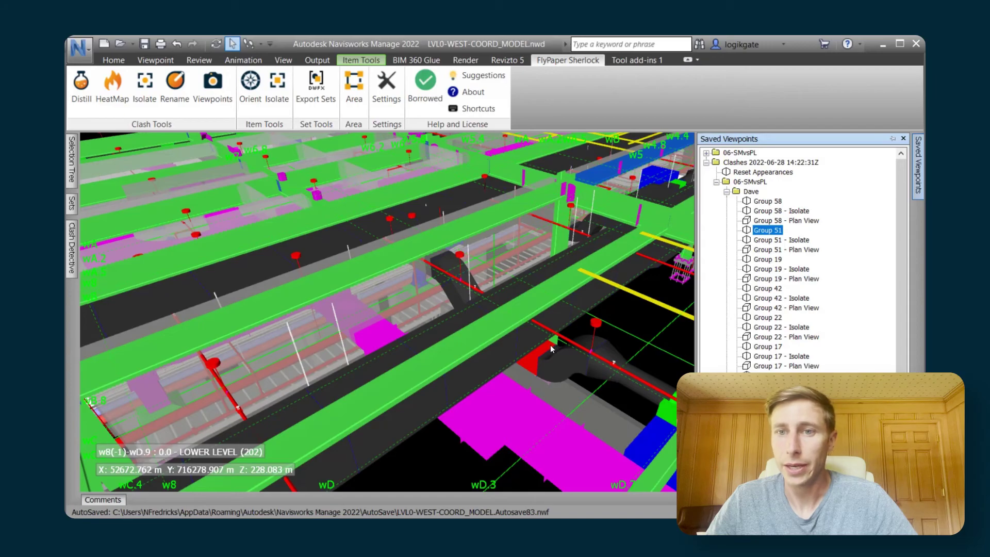
click(791, 240)
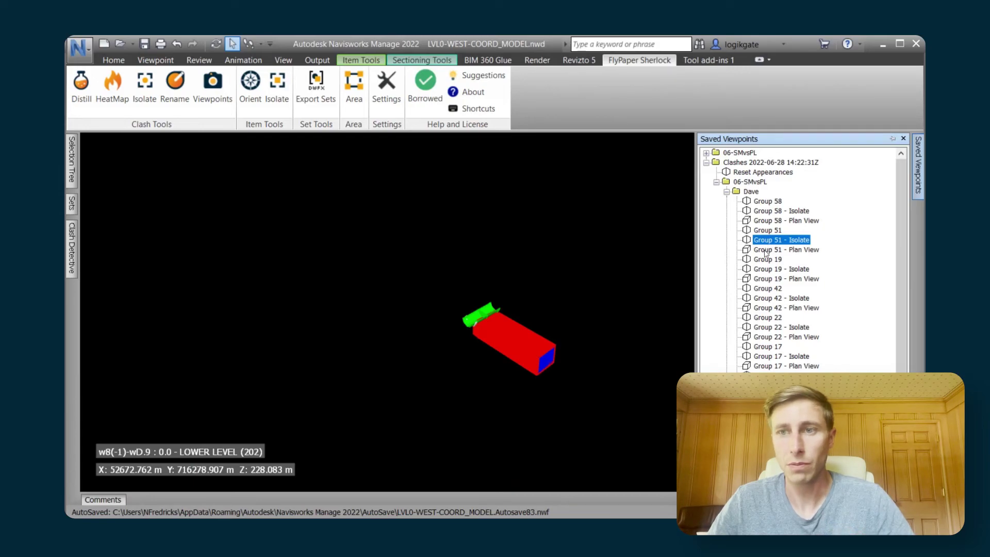
click(767, 250)
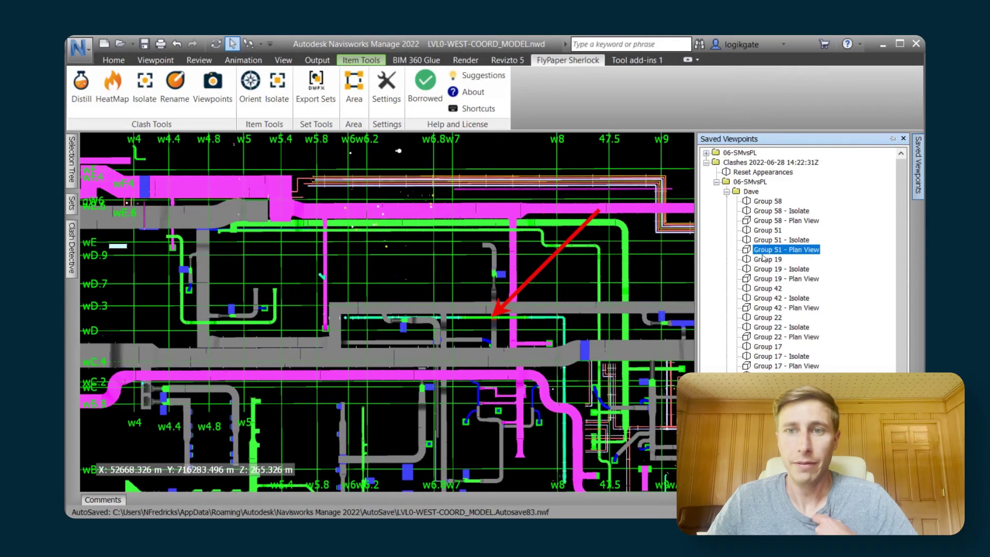
click(768, 239)
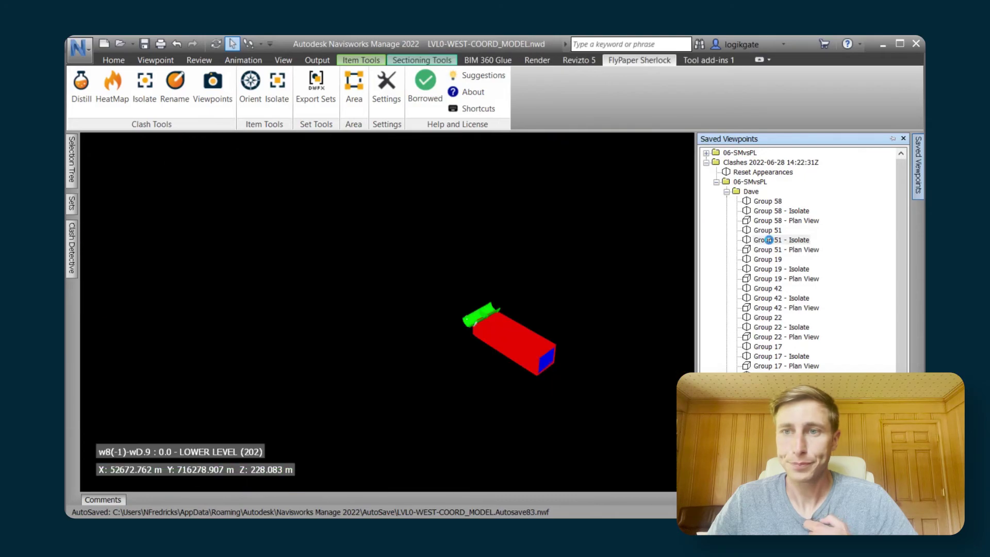
click(726, 191)
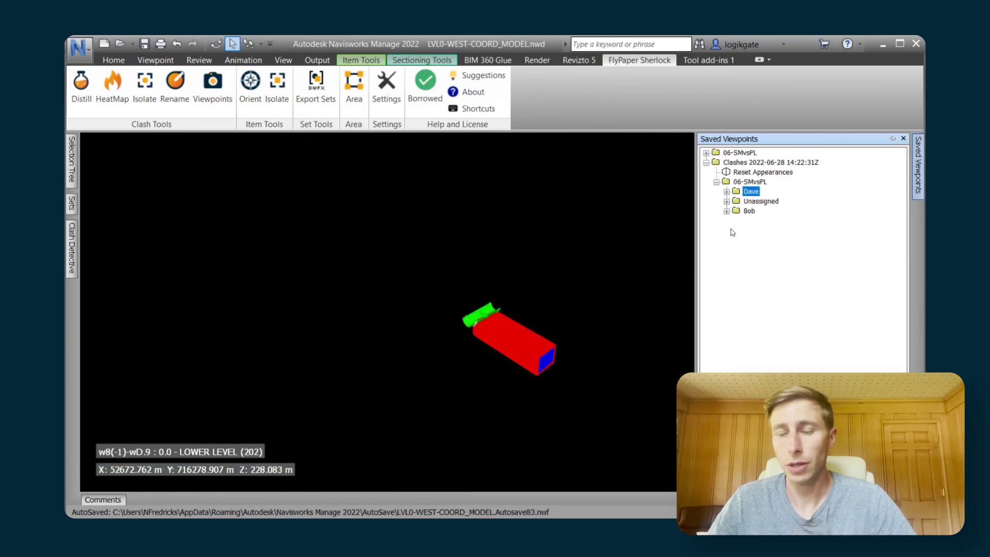
click(726, 201)
click(727, 152)
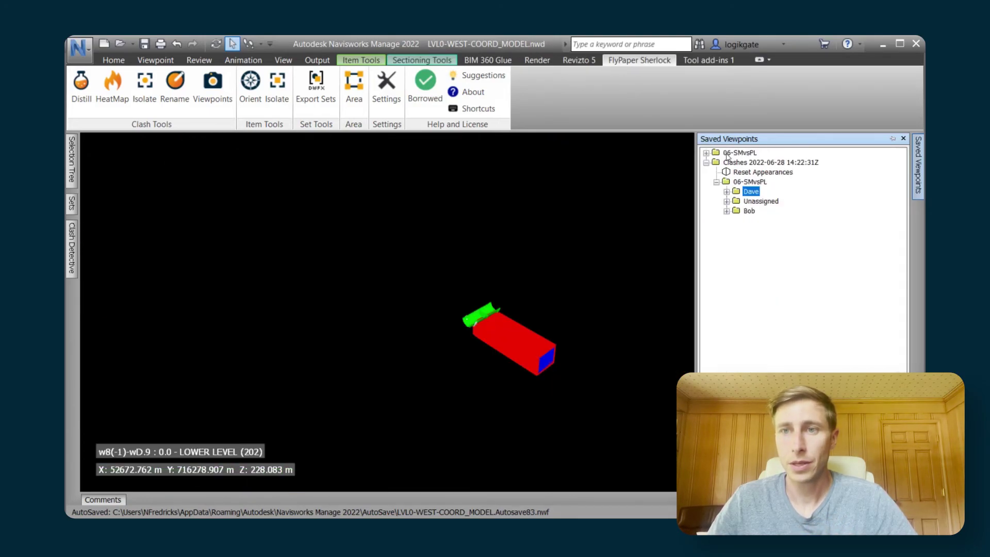